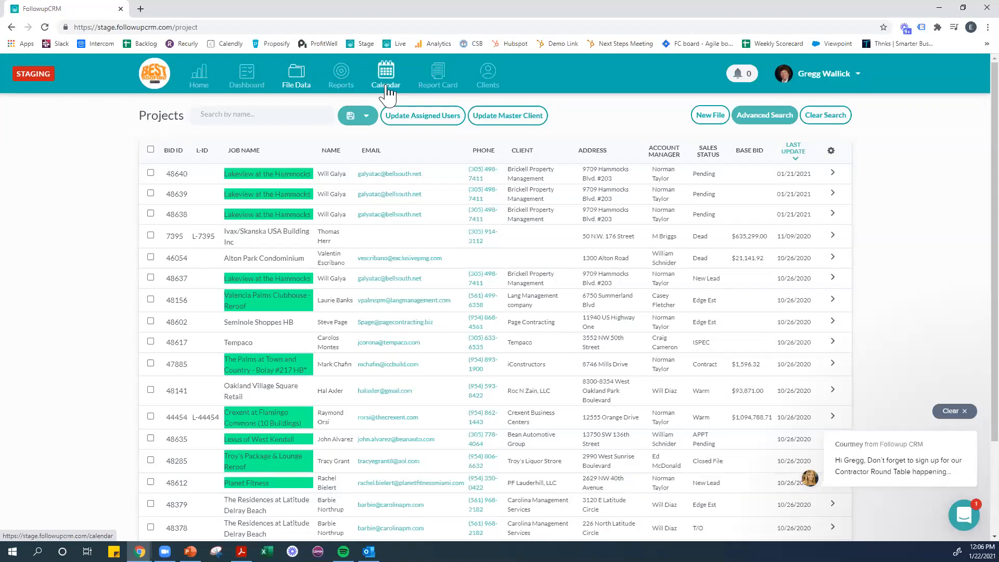
{"action": "left_click", "coordinate": [830, 76]}
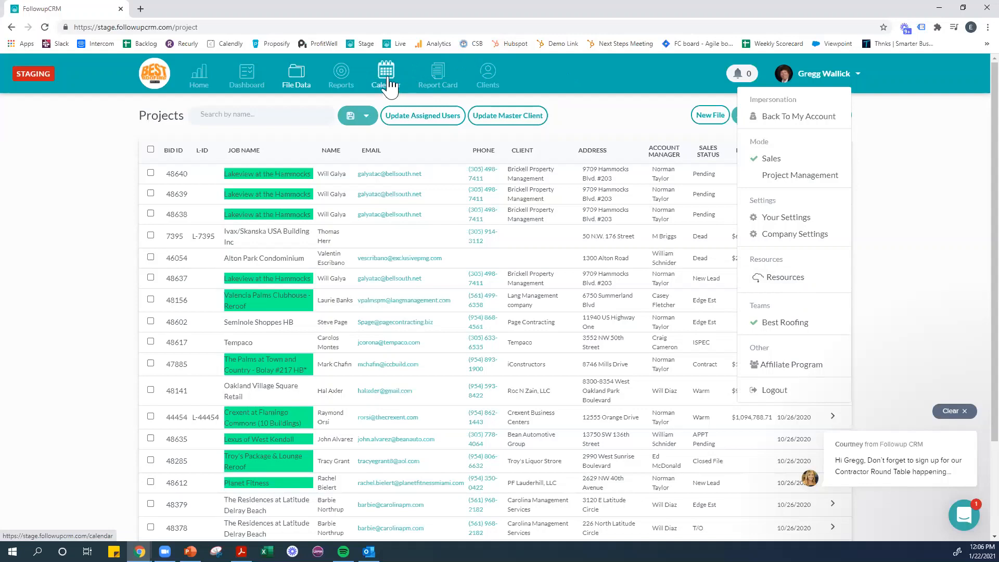
{"action": "left_click", "coordinate": [602, 124]}
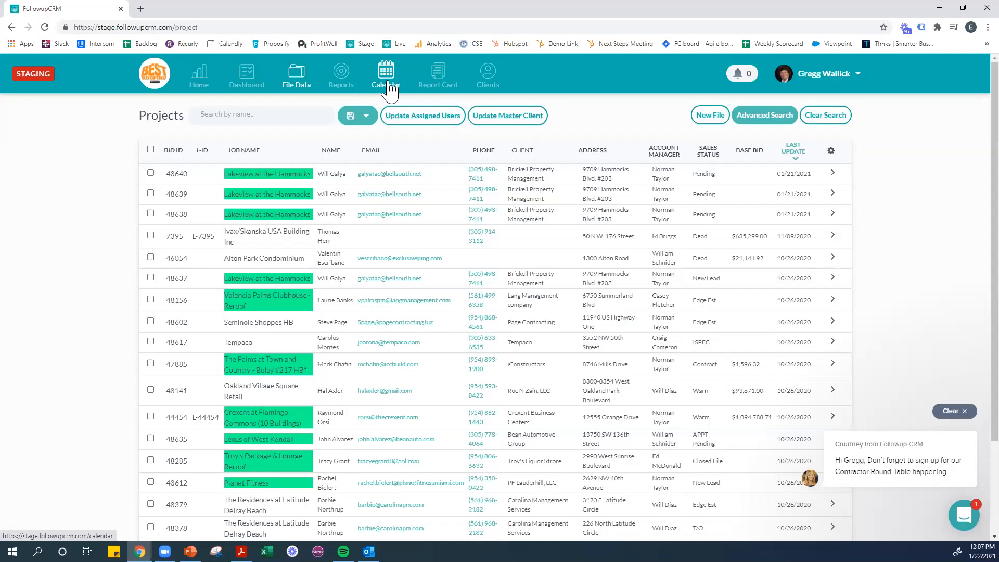
Step: Dismiss the chat notification and start a new project file, filling its job information from a saved address entry and adding the contact's name
{"action": "left_click", "coordinate": [970, 410]}
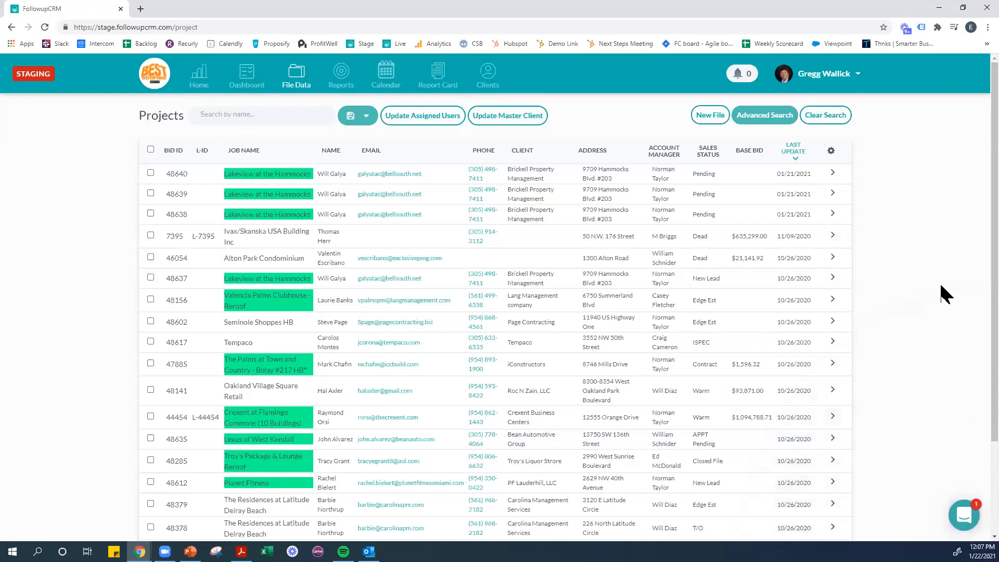
{"action": "left_click", "coordinate": [718, 124]}
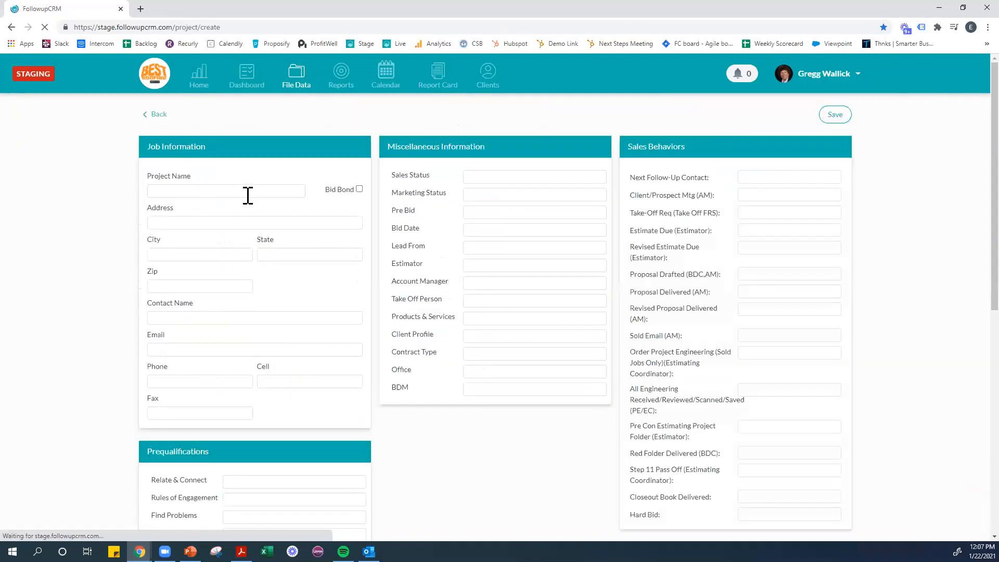
{"action": "left_click", "coordinate": [248, 196]}
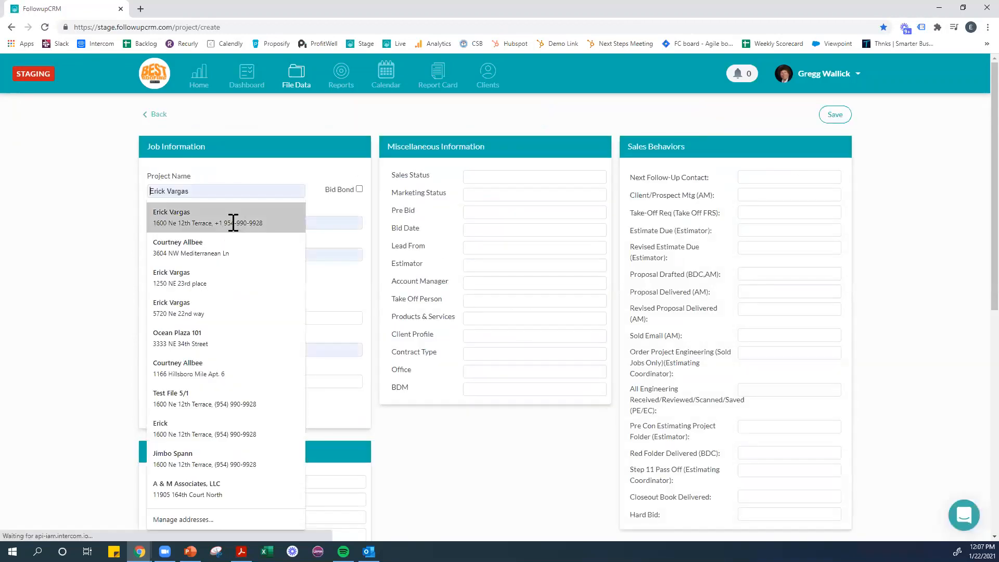
{"action": "left_click", "coordinate": [232, 220]}
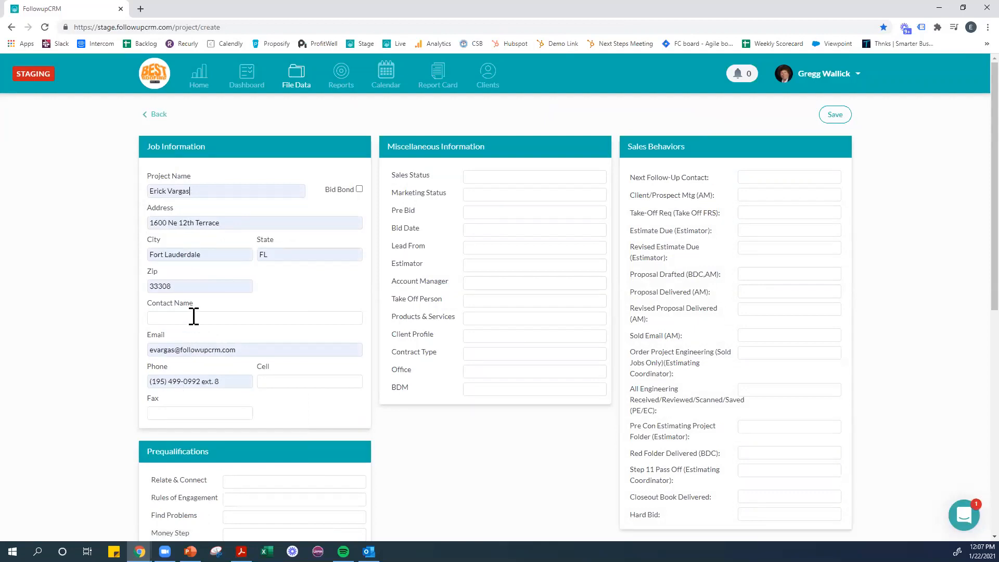
{"action": "left_click", "coordinate": [192, 318]}
{"action": "left_click", "coordinate": [160, 339]}
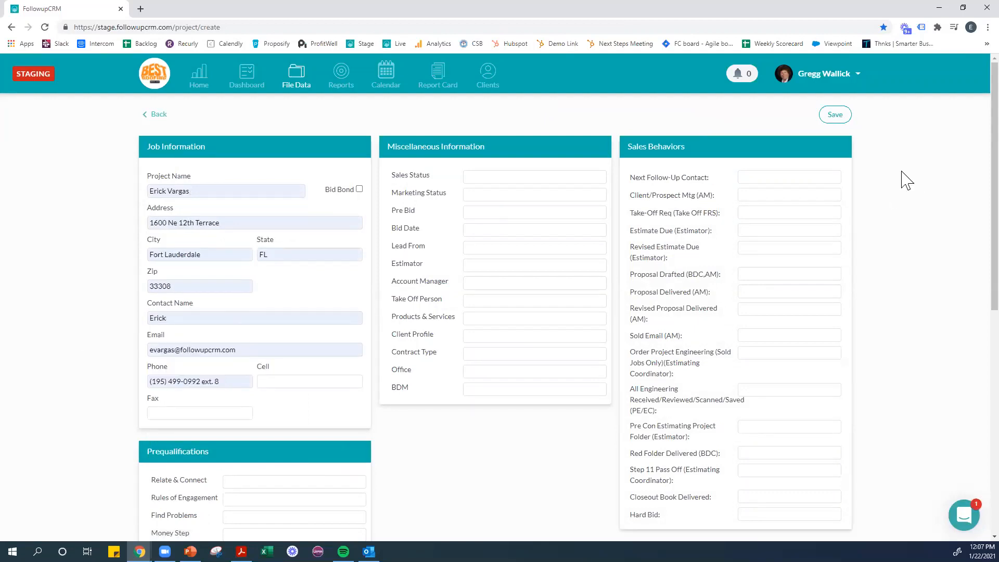
Step: Set the sales status to New Lead (Not Scheduled Yet) and save the new project
{"action": "left_click", "coordinate": [475, 178]}
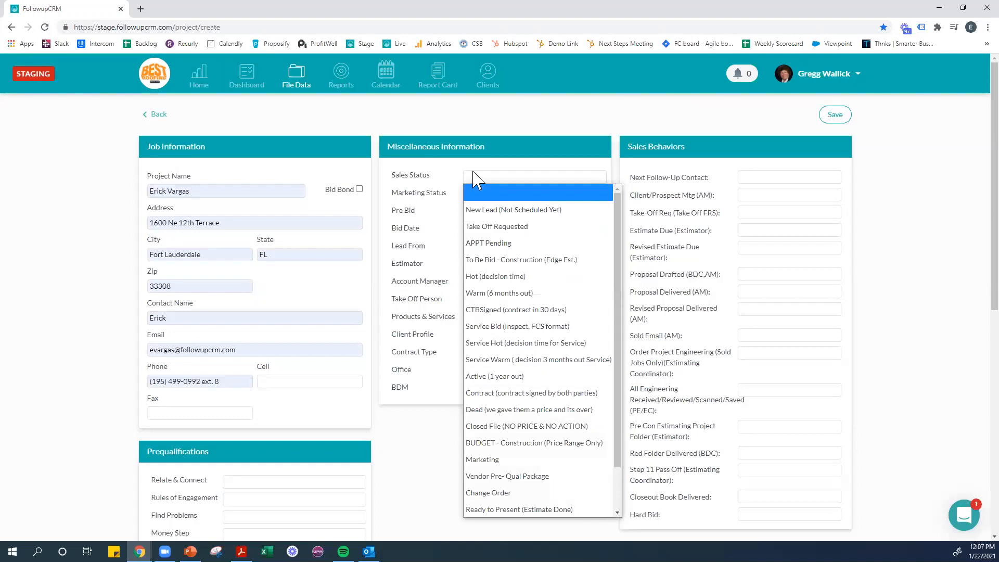
{"action": "left_click", "coordinate": [497, 210]}
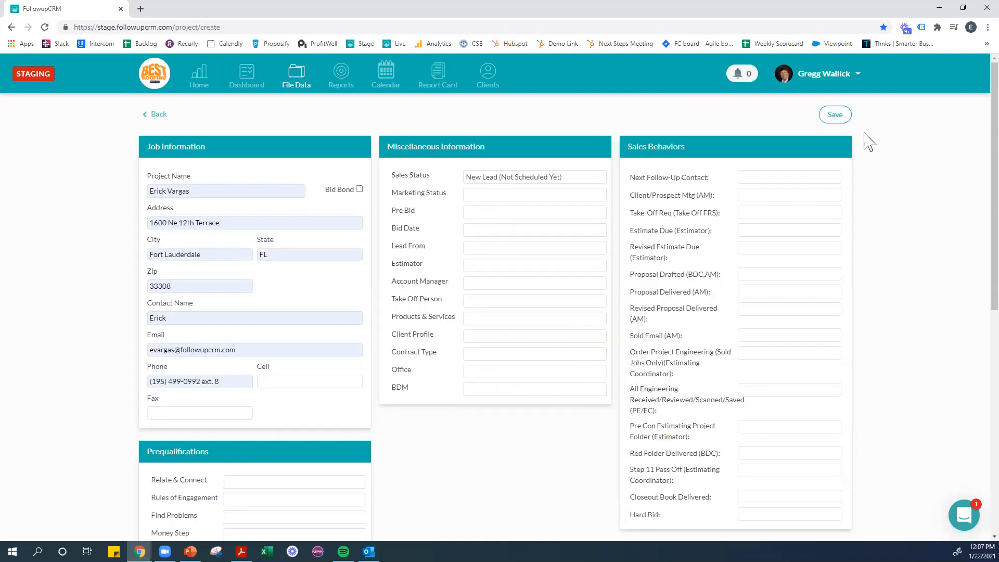
{"action": "left_click", "coordinate": [833, 116]}
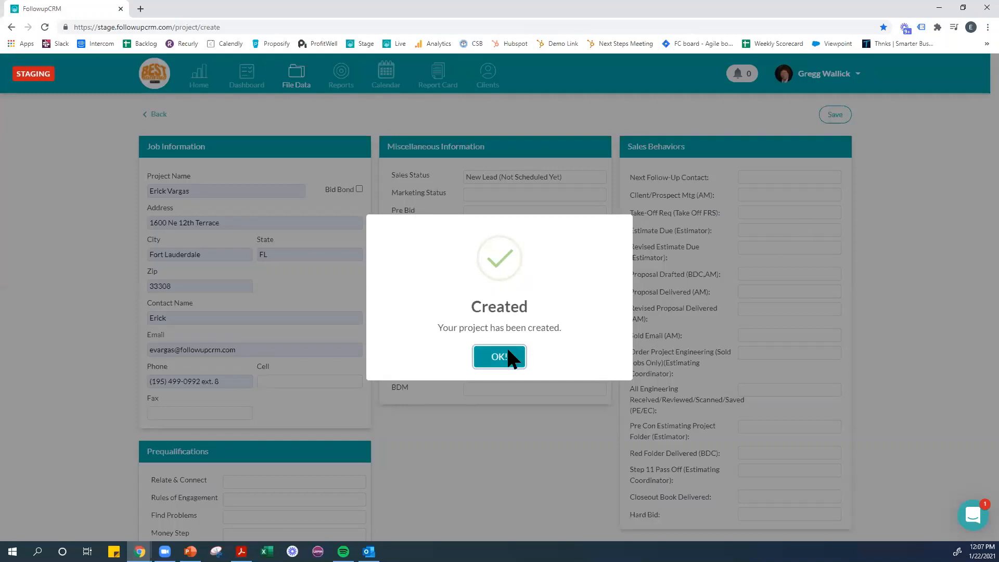
{"action": "left_click", "coordinate": [504, 358]}
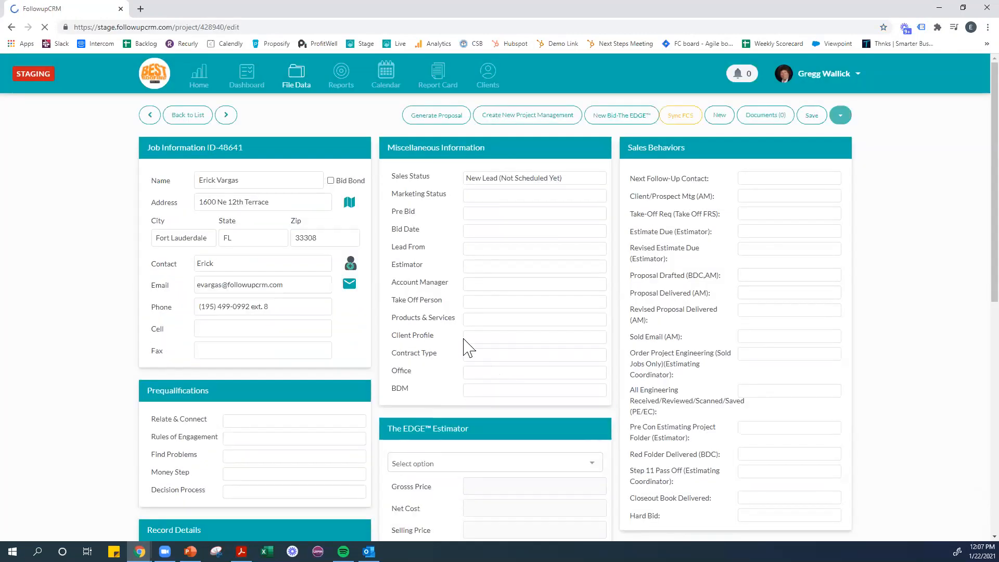
Step: Assign an account manager and an estimator to the project from the user lists and save it
{"action": "left_click", "coordinate": [473, 285]}
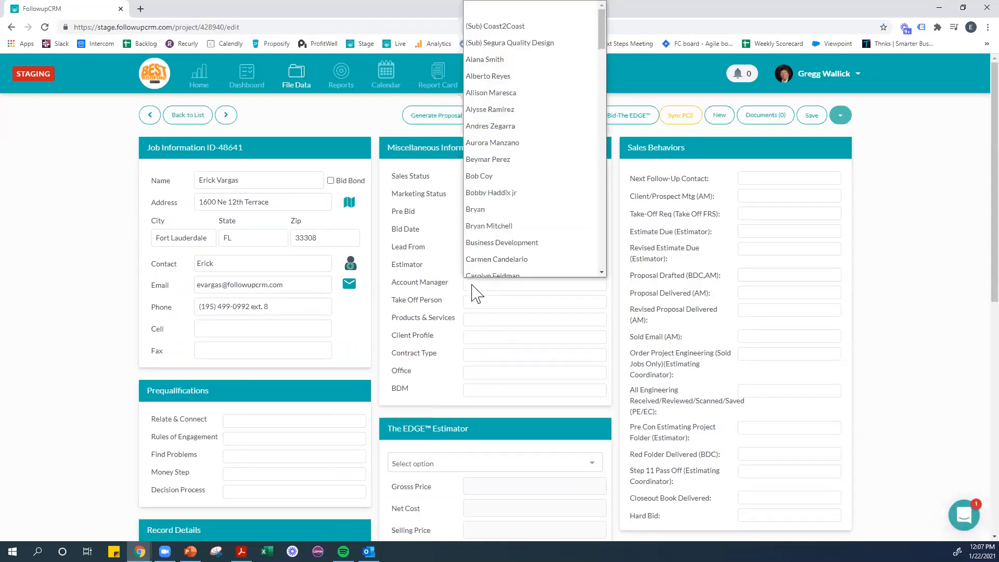
{"action": "scroll", "coordinate": [504, 262], "scroll_direction": "down", "scroll_amount": 3}
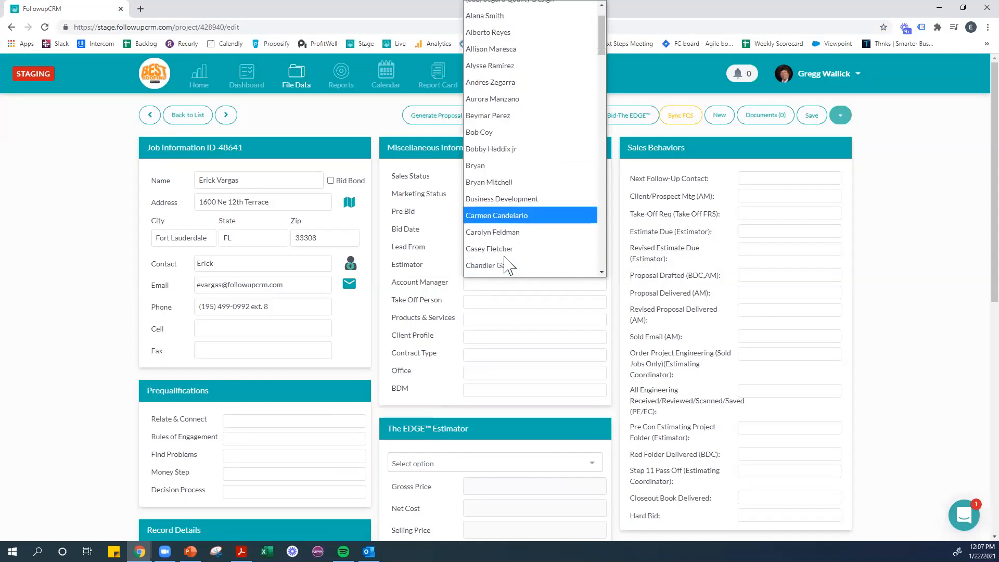
{"action": "left_click", "coordinate": [515, 225]}
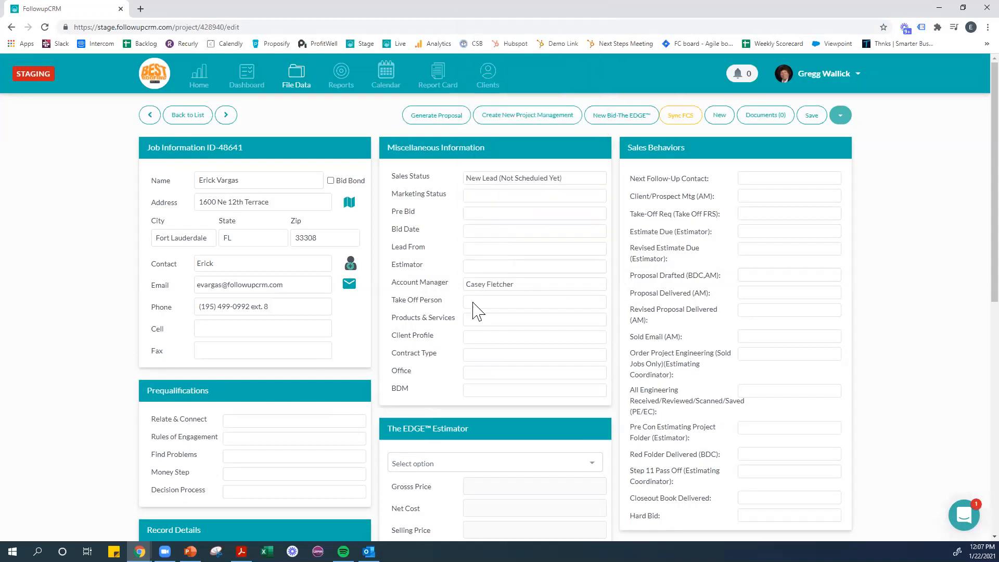
{"action": "left_click", "coordinate": [485, 269]}
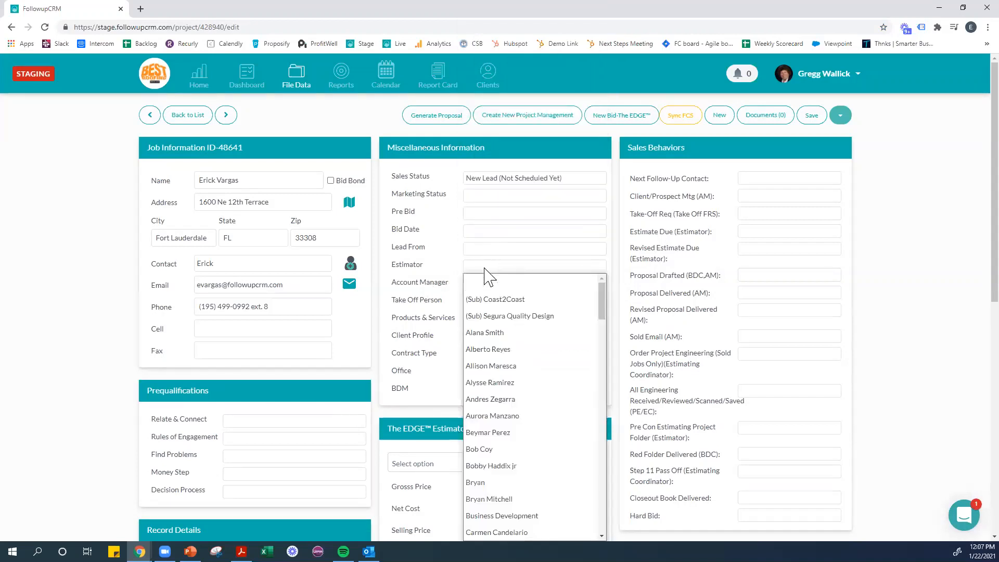
{"action": "scroll", "coordinate": [504, 344], "scroll_direction": "down", "scroll_amount": 5}
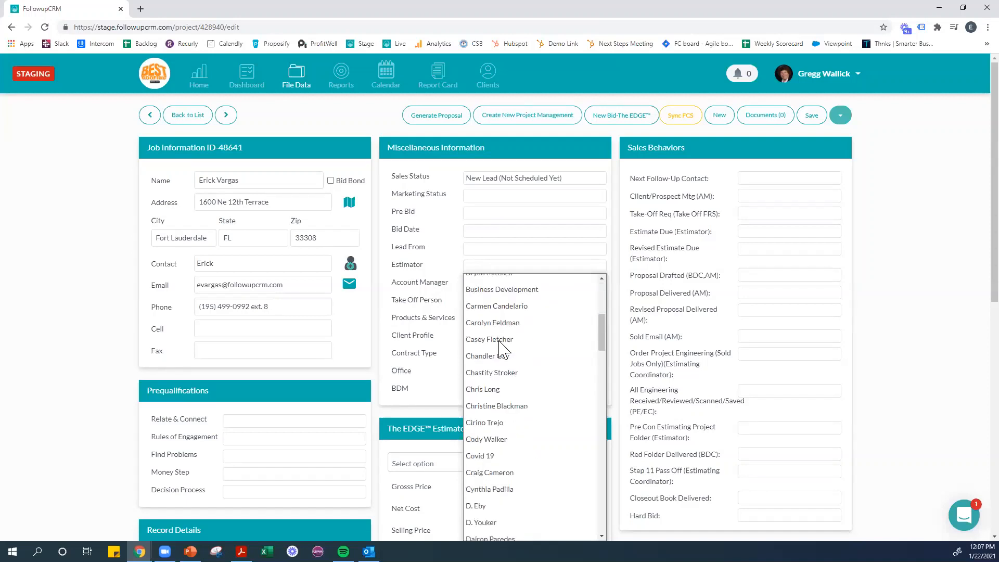
{"action": "left_click", "coordinate": [502, 356]}
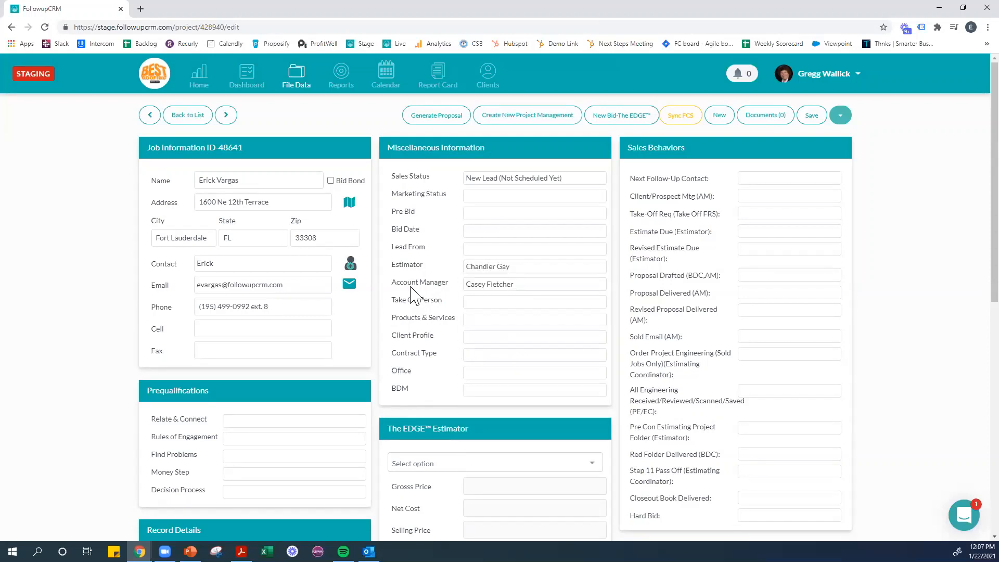
{"action": "left_click", "coordinate": [813, 118]}
Step: Schedule the Take-Off Req (Take Off FRS) sales behavior for January 29, 2021 at 12:00 PM and save the project
{"action": "left_click", "coordinate": [763, 224]}
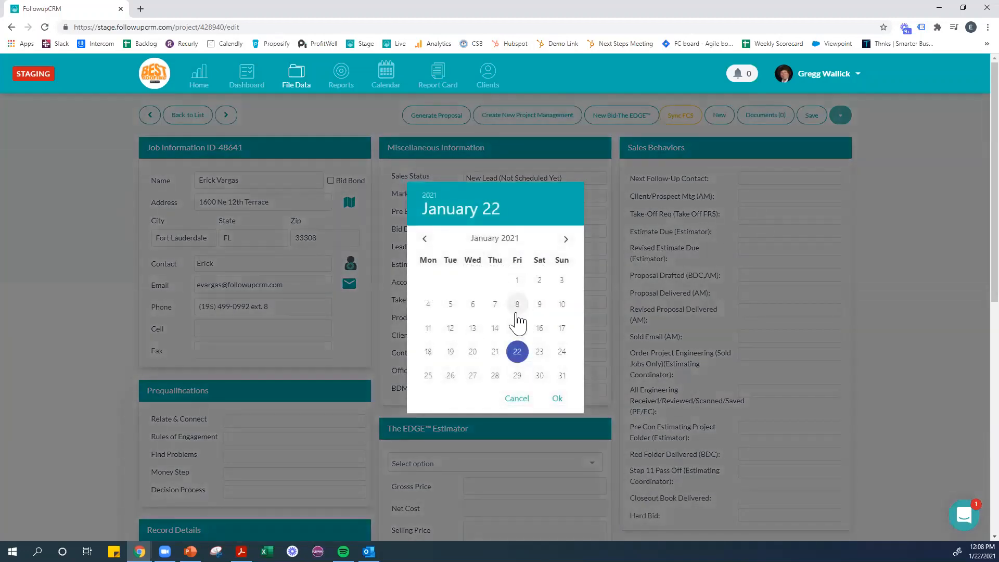
{"action": "left_click", "coordinate": [516, 376]}
{"action": "left_click", "coordinate": [556, 398]}
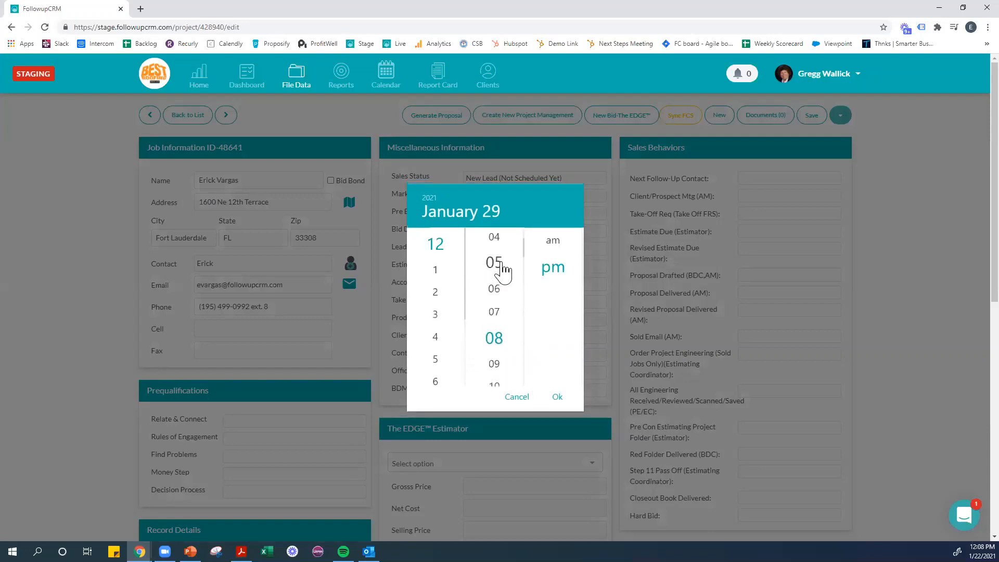
{"action": "left_click_drag", "start_coordinate": [499, 295], "coordinate": [499, 268]}
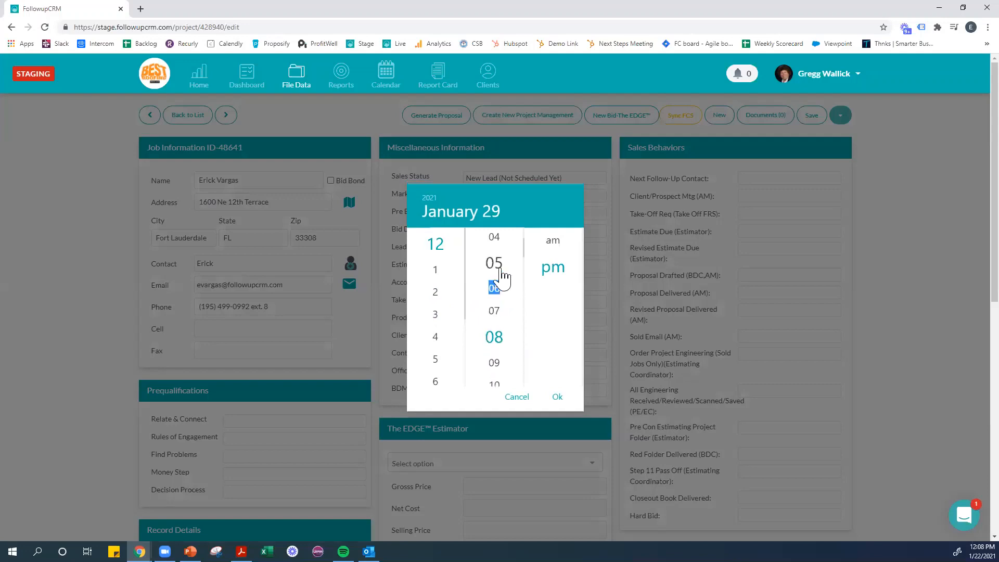
{"action": "scroll", "coordinate": [500, 268], "scroll_direction": "up", "scroll_amount": 2}
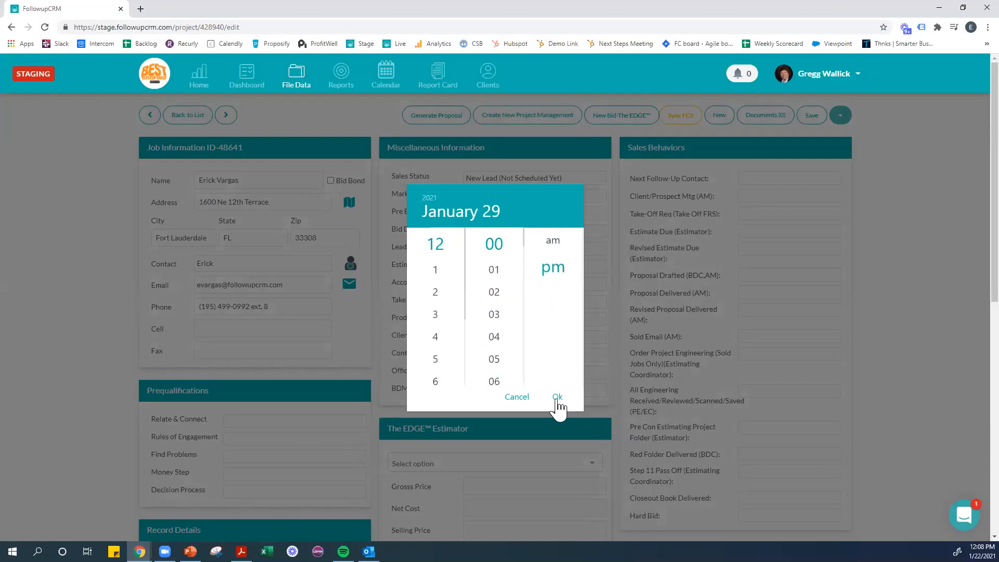
{"action": "left_click", "coordinate": [557, 397]}
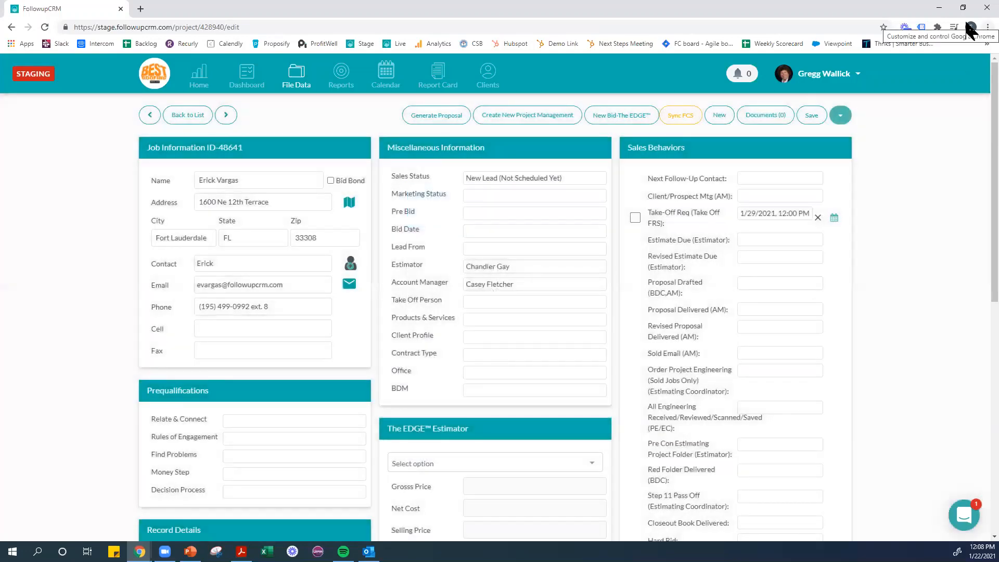
{"action": "left_click", "coordinate": [810, 119]}
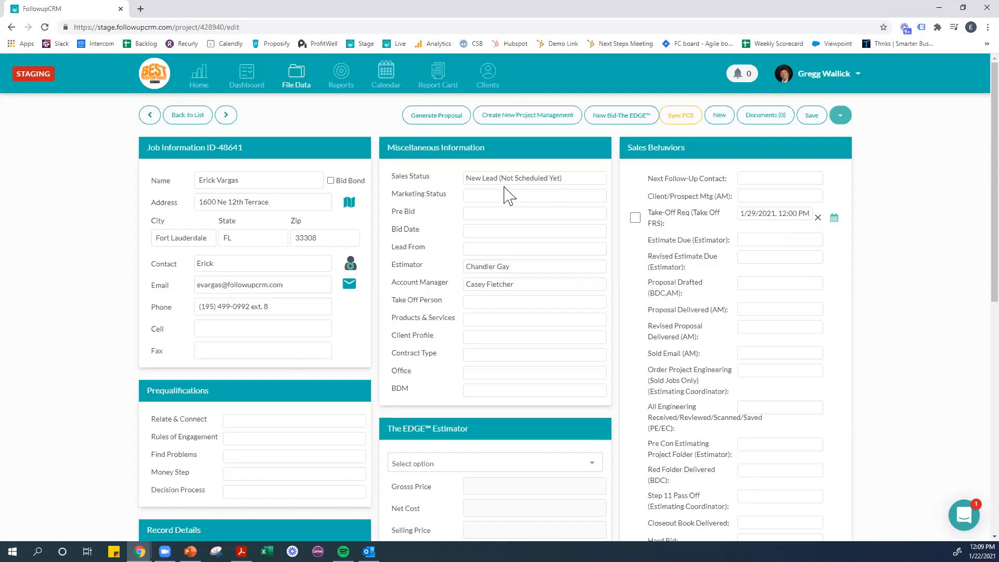
Step: Open the calendar and look at it in week, day and month view
{"action": "left_click", "coordinate": [386, 81]}
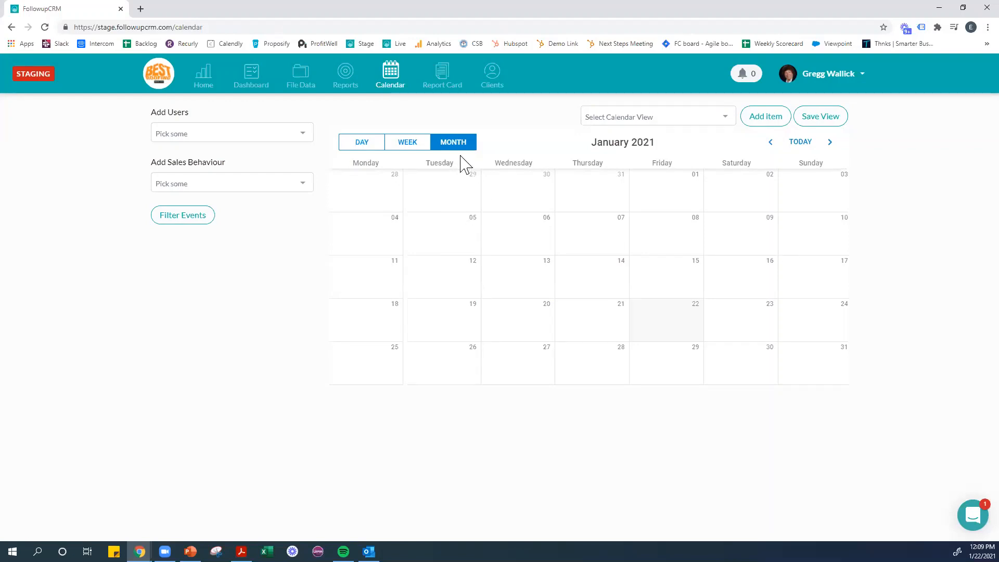
{"action": "left_click", "coordinate": [405, 147]}
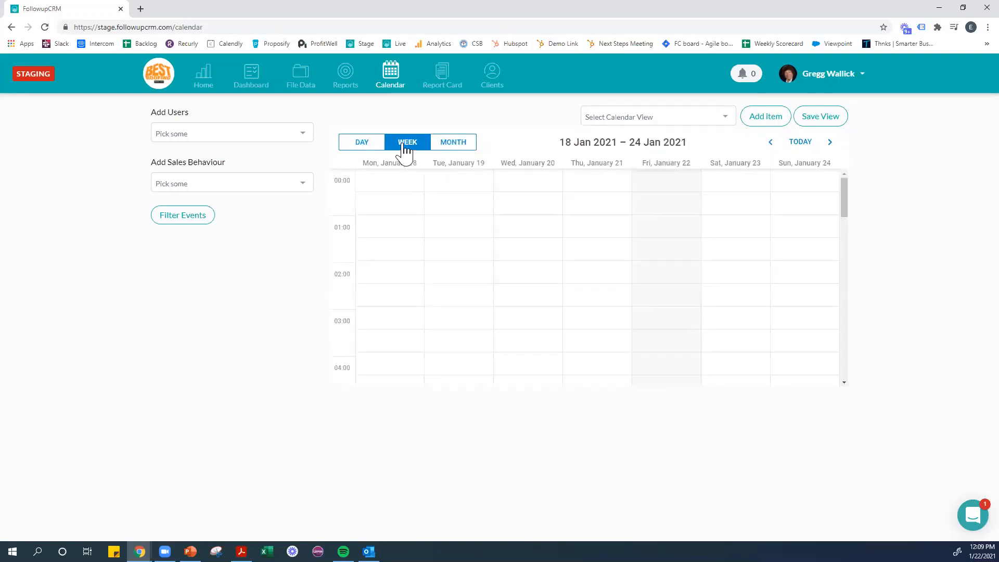
{"action": "left_click", "coordinate": [360, 149]}
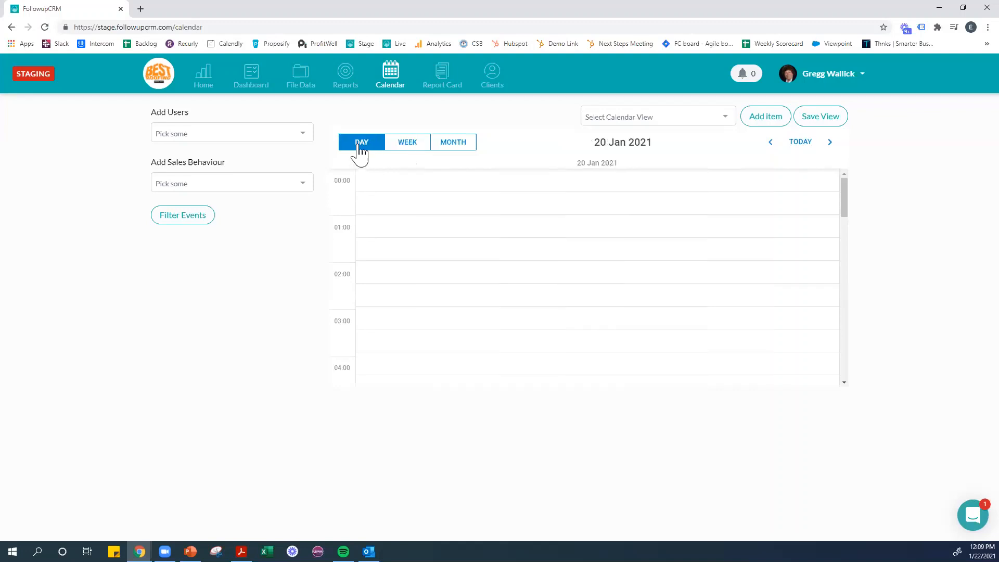
{"action": "left_click", "coordinate": [449, 149]}
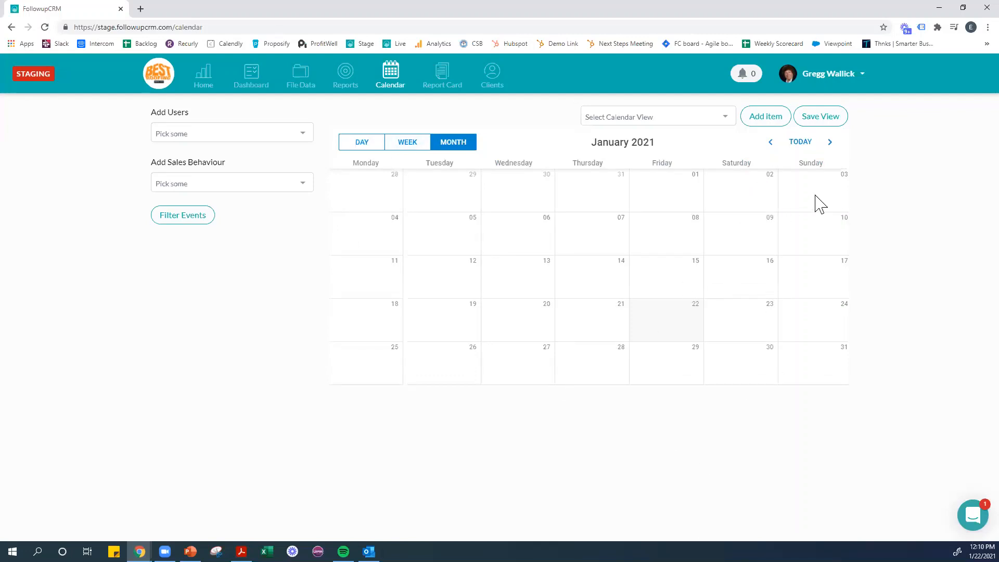
Step: Browse the monthly calendar back and forth through neighbouring months and return to today's month
{"action": "left_click", "coordinate": [772, 143]}
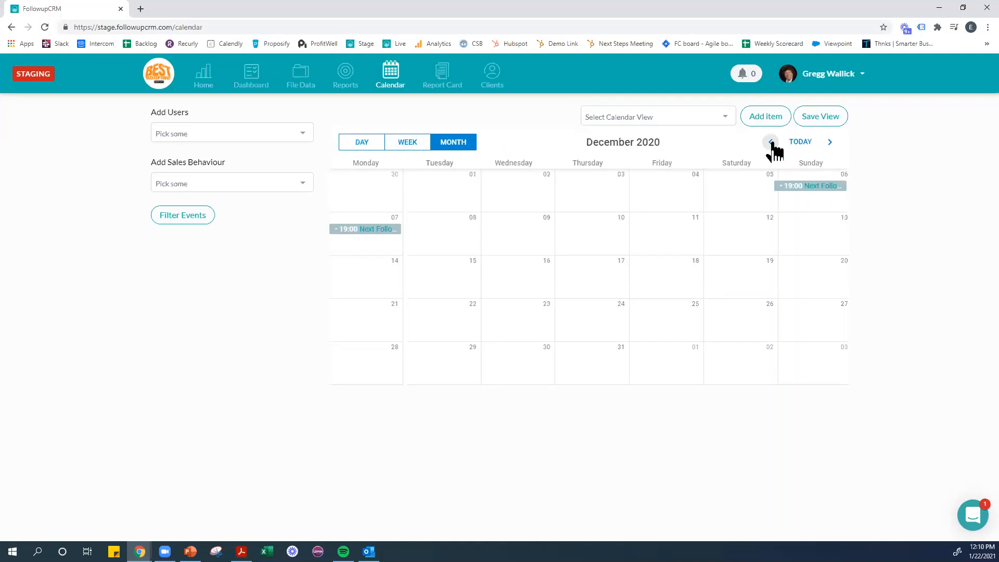
{"action": "left_click", "coordinate": [771, 144]}
{"action": "left_click", "coordinate": [827, 144]}
{"action": "left_click", "coordinate": [825, 147]}
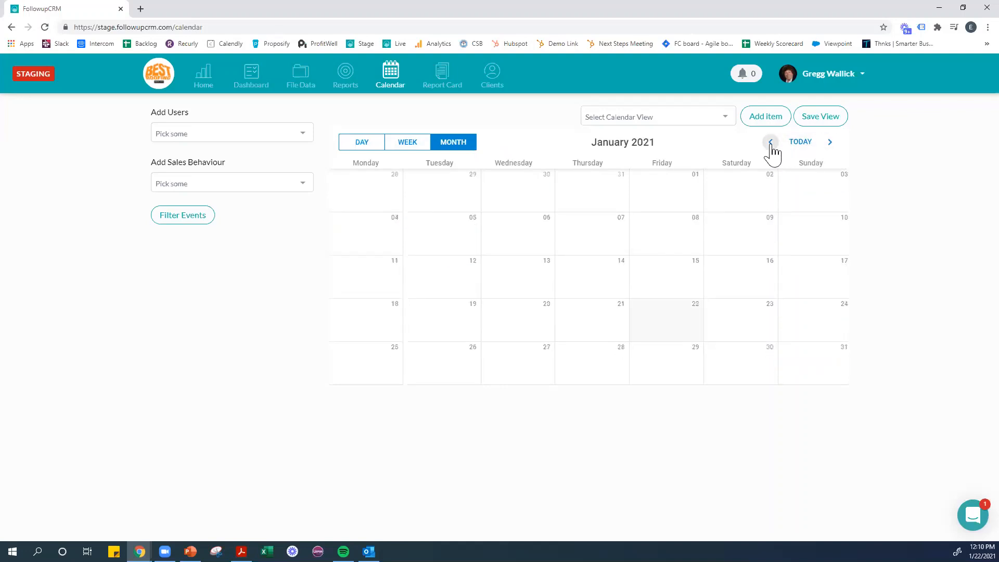
{"action": "left_click", "coordinate": [772, 143]}
{"action": "left_click", "coordinate": [801, 145]}
Step: Select three users from further down the user list for the calendar's event filter
{"action": "left_click", "coordinate": [218, 134]}
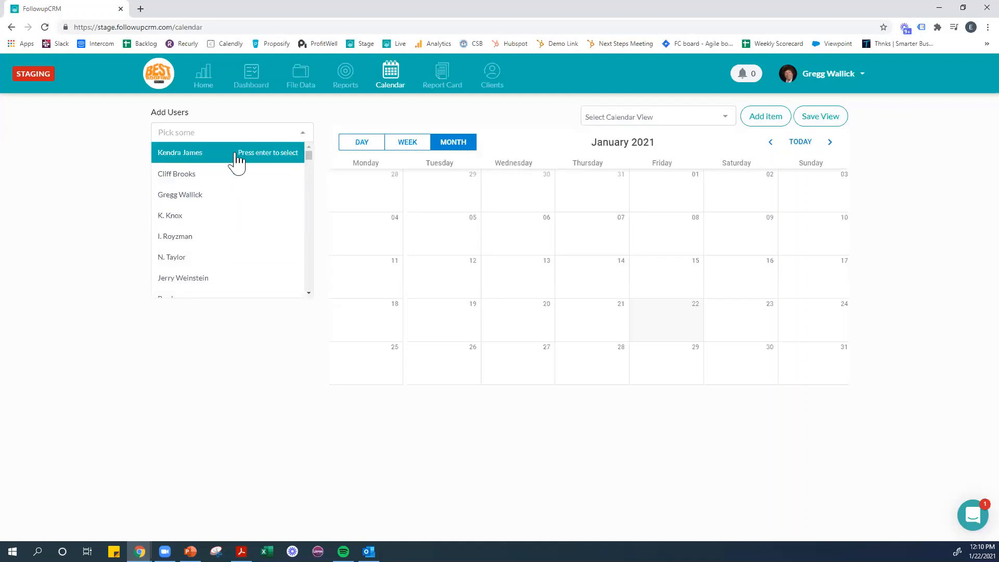
{"action": "scroll", "coordinate": [229, 192], "scroll_direction": "down", "scroll_amount": 3}
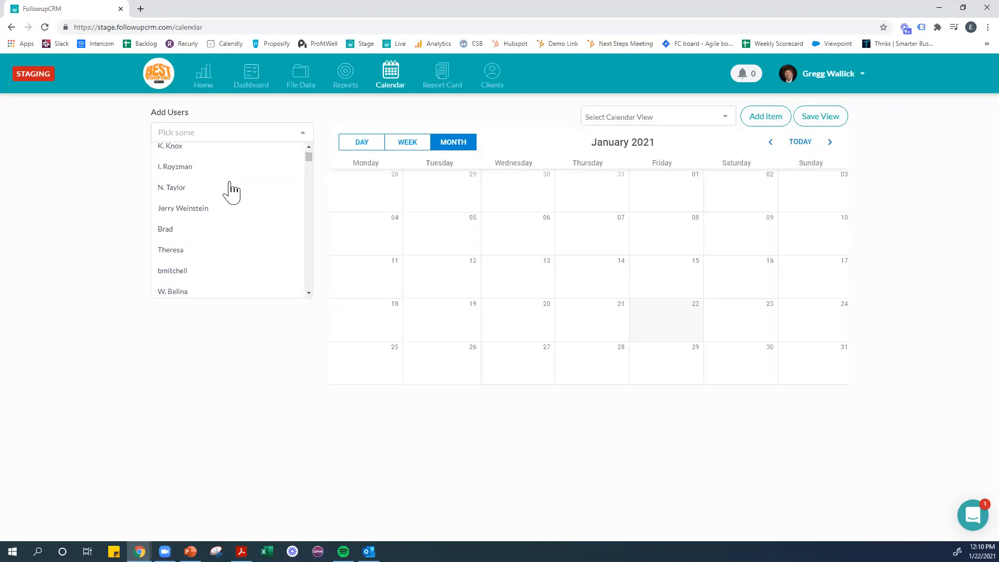
{"action": "scroll", "coordinate": [230, 192], "scroll_direction": "down", "scroll_amount": 3}
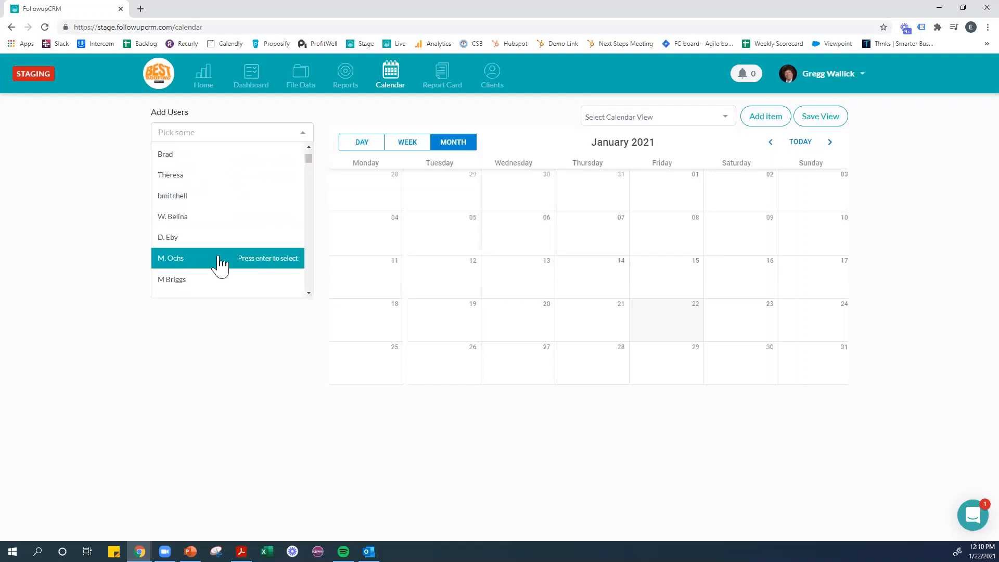
{"action": "scroll", "coordinate": [220, 280], "scroll_direction": "down", "scroll_amount": 3}
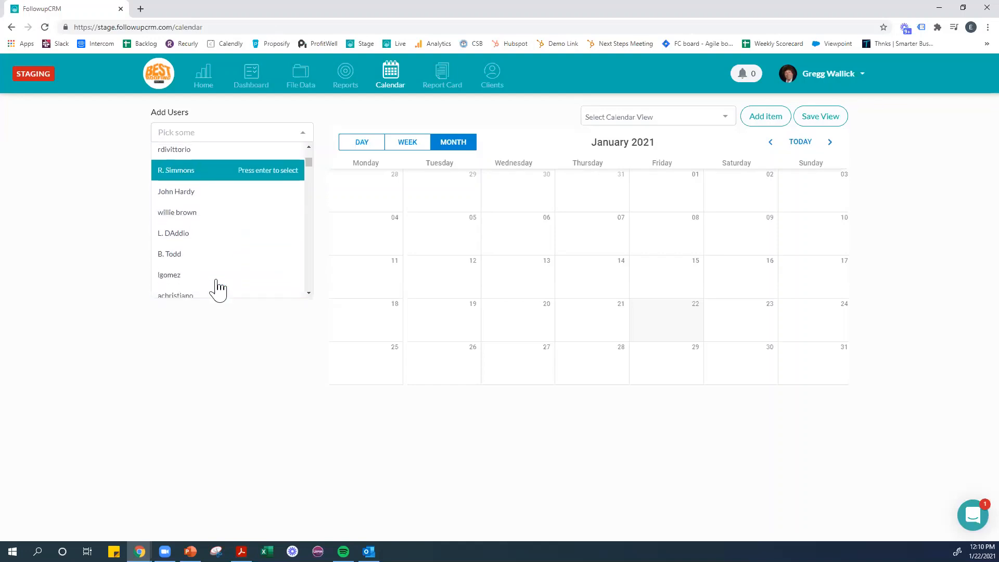
{"action": "left_click", "coordinate": [191, 152]}
{"action": "left_click", "coordinate": [197, 208]}
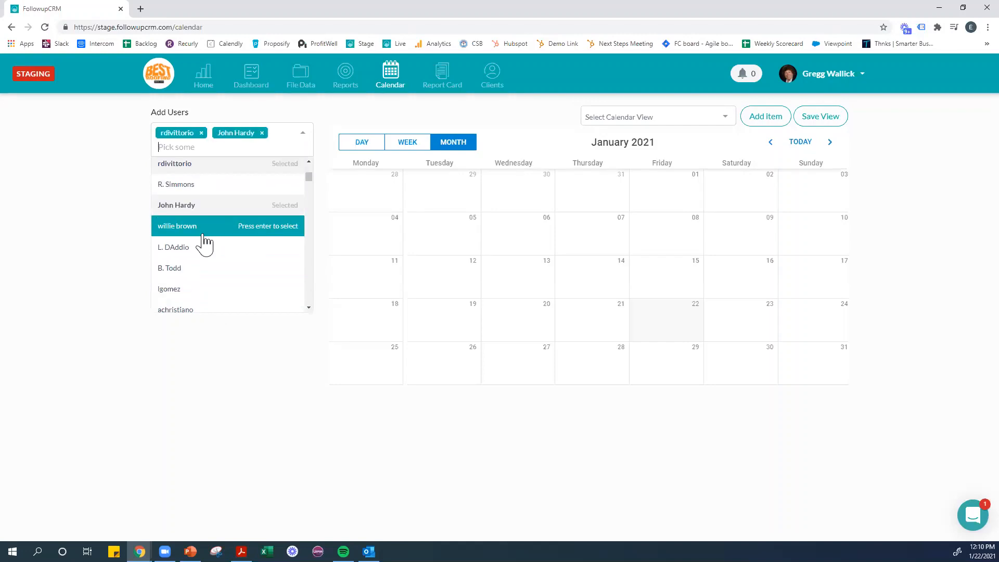
{"action": "left_click", "coordinate": [205, 229]}
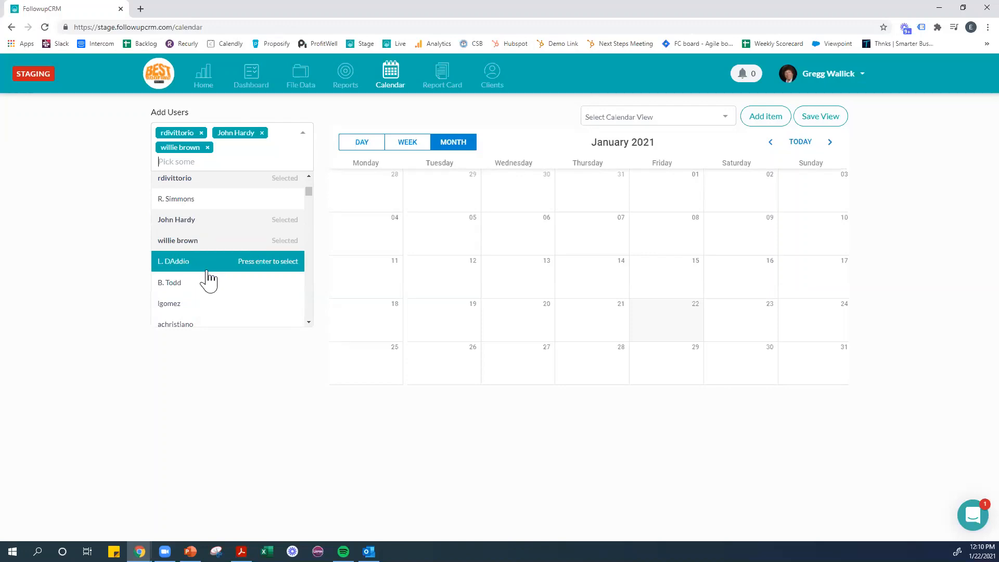
{"action": "left_click", "coordinate": [124, 228]}
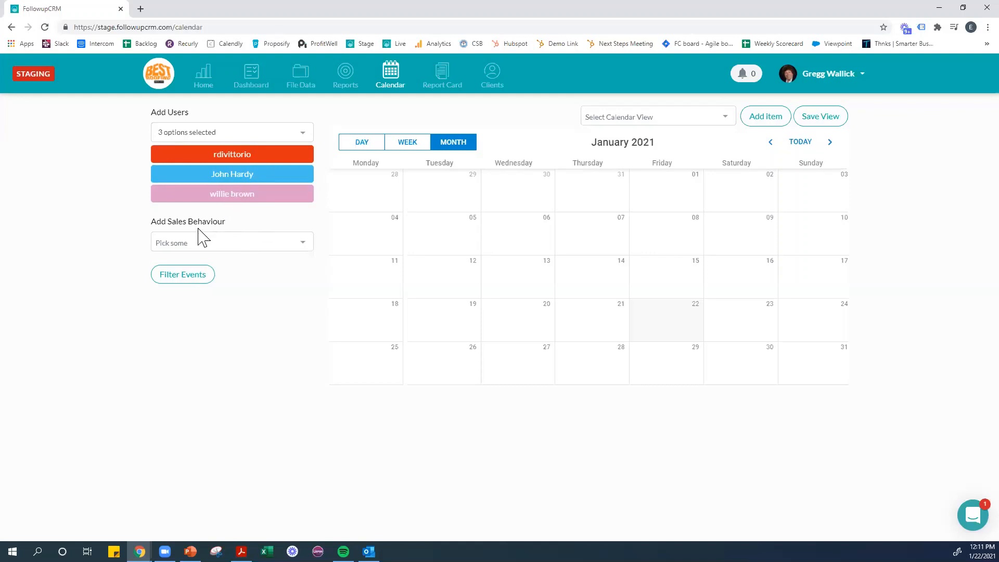
Step: Add the Take-Off Req (Take Off FRS), Estimate Due (Estimator) and Revised Estimate Due (Estimator) sales behaviours to the calendar filter
{"action": "left_click", "coordinate": [250, 240]}
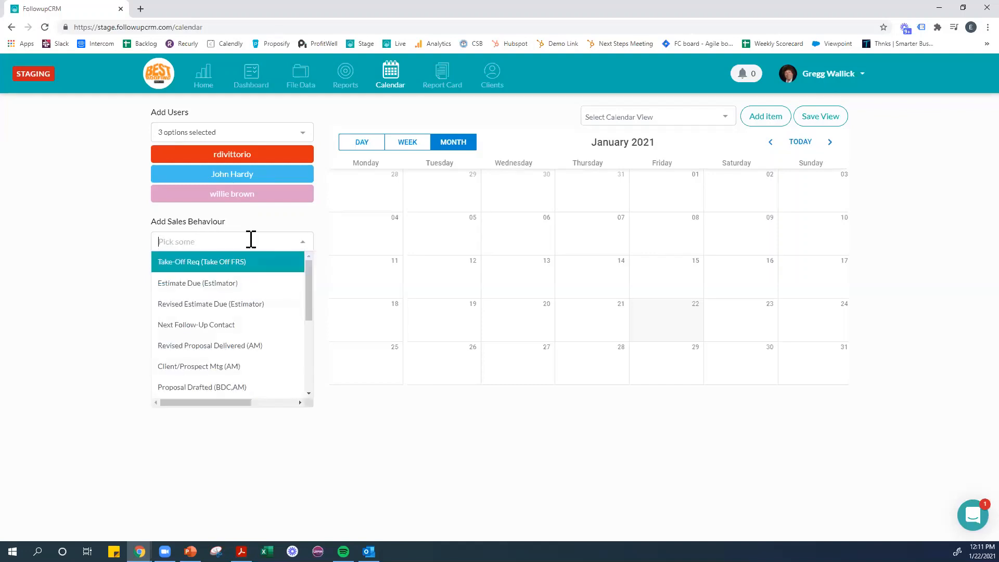
{"action": "left_click", "coordinate": [244, 273]}
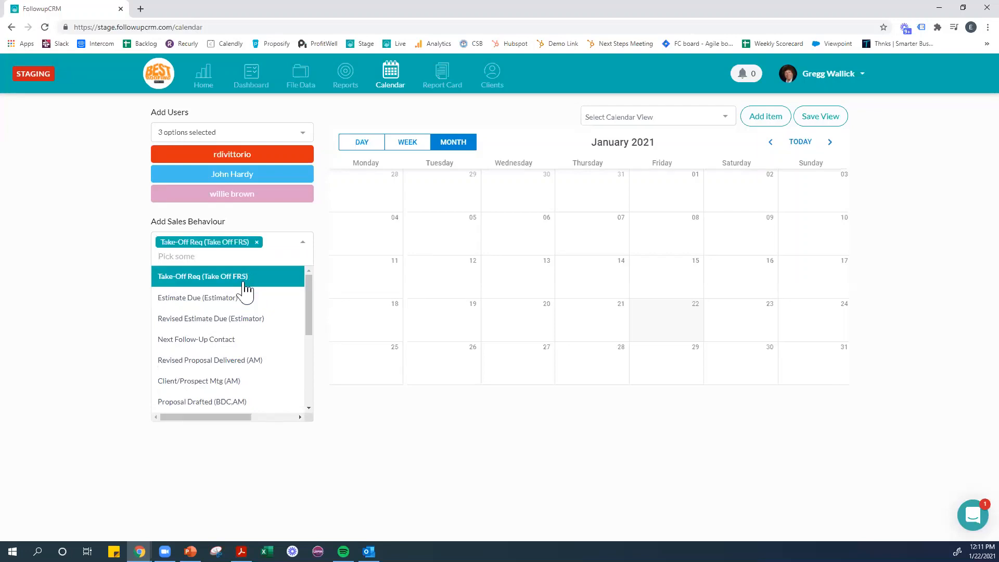
{"action": "left_click", "coordinate": [245, 296]}
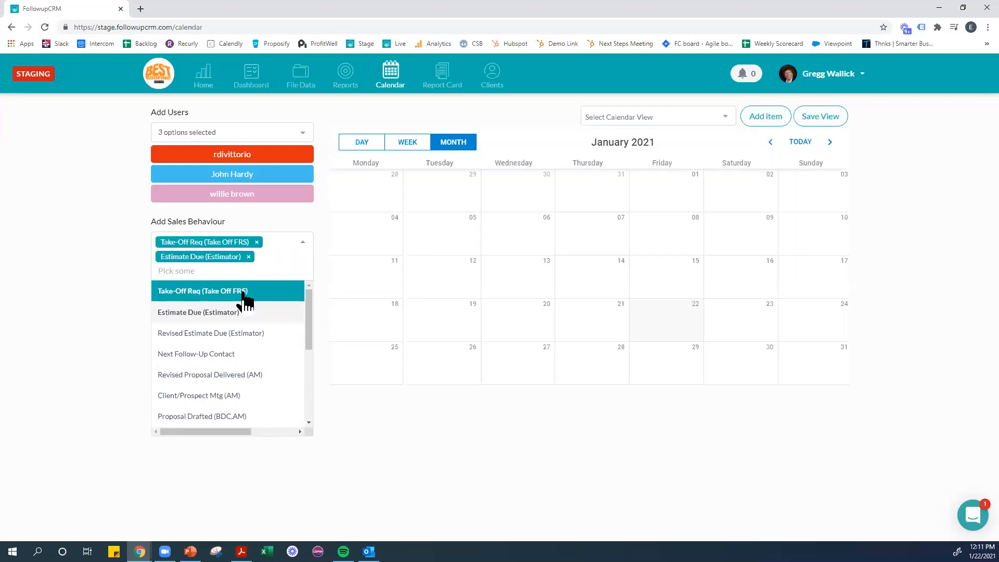
{"action": "left_click", "coordinate": [234, 336]}
{"action": "left_click", "coordinate": [397, 435]}
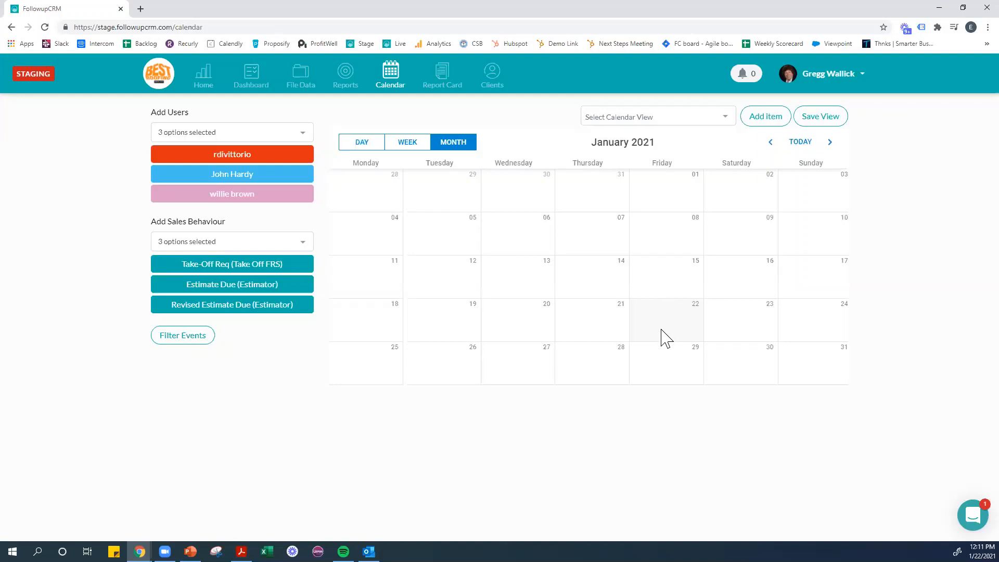
Step: Load the saved Estimating calendar view and examine its events for the week of January 25–31, 2021, returning to the month view
{"action": "left_click", "coordinate": [675, 115]}
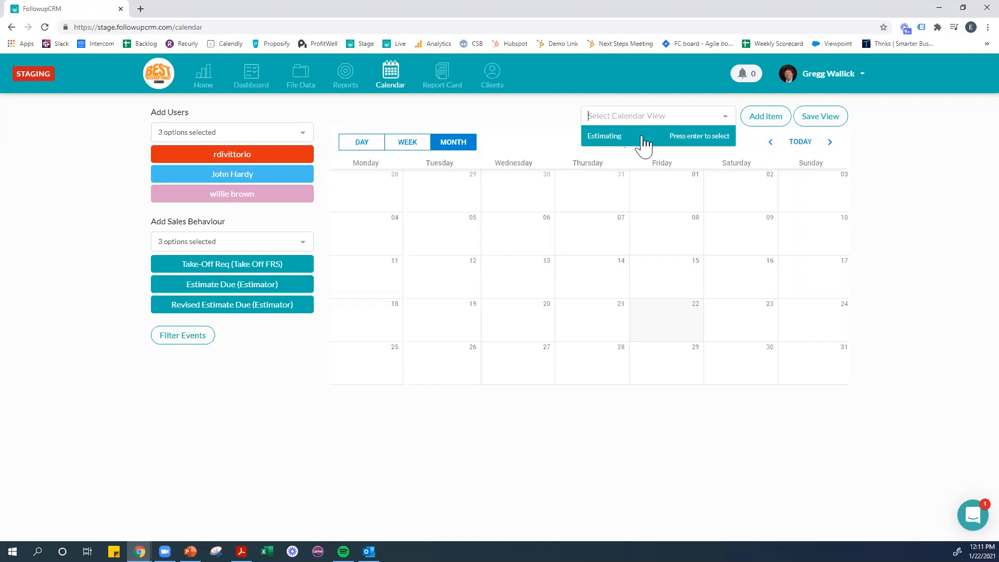
{"action": "left_click", "coordinate": [612, 148]}
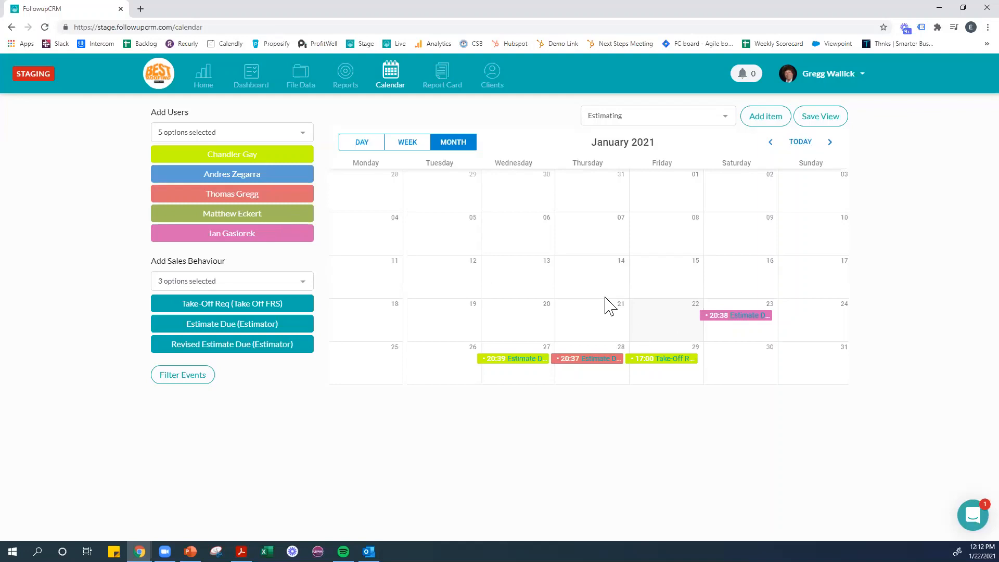
{"action": "left_click", "coordinate": [411, 148]}
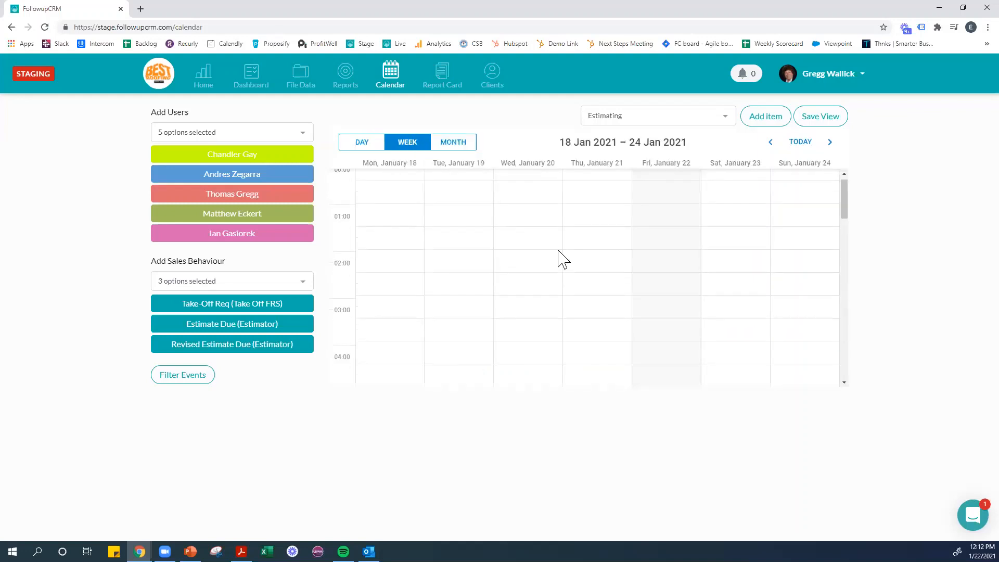
{"action": "left_click", "coordinate": [829, 146]}
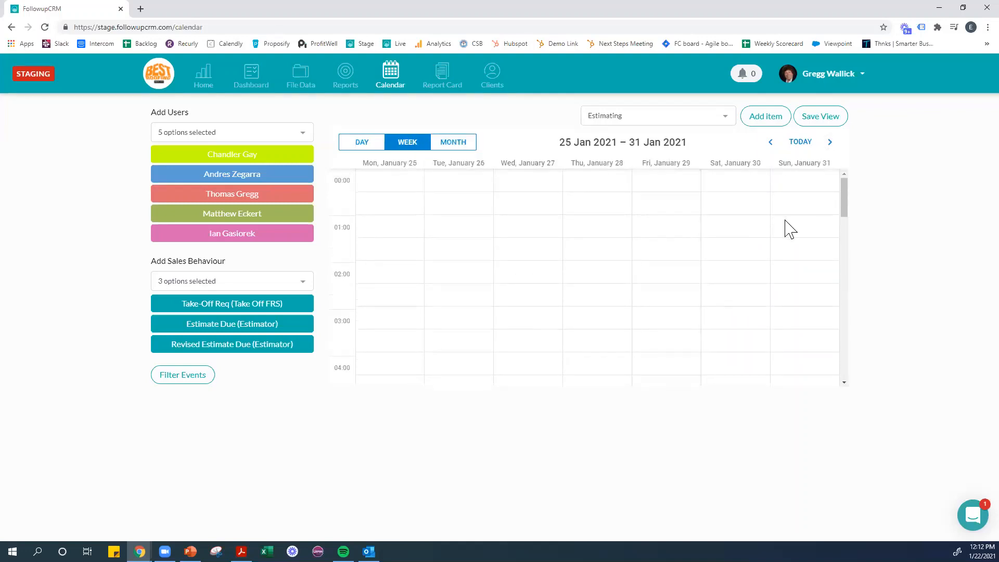
{"action": "scroll", "coordinate": [751, 270], "scroll_direction": "down", "scroll_amount": 10}
{"action": "scroll", "coordinate": [753, 271], "scroll_direction": "down", "scroll_amount": 5}
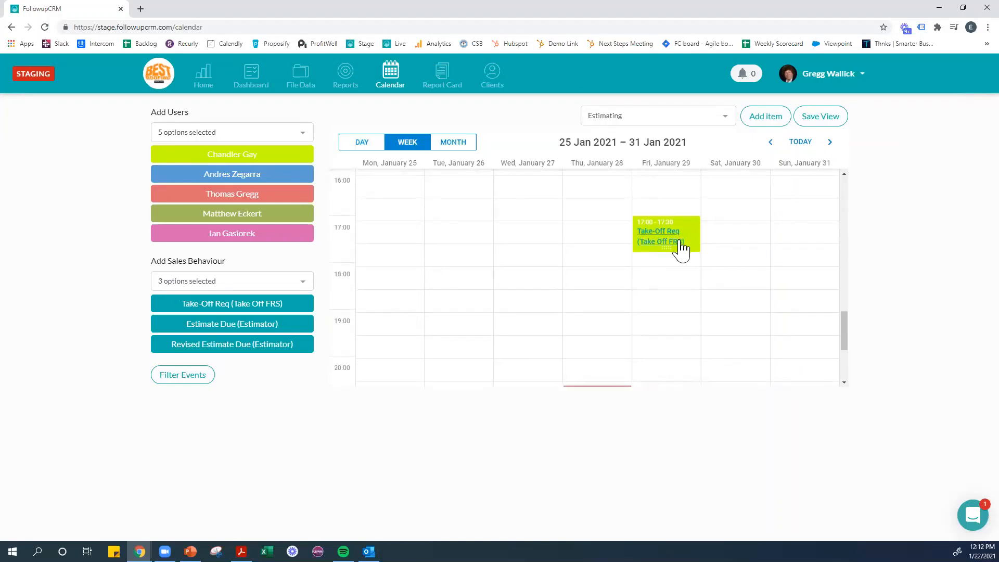
{"action": "scroll", "coordinate": [641, 334], "scroll_direction": "down", "scroll_amount": 2}
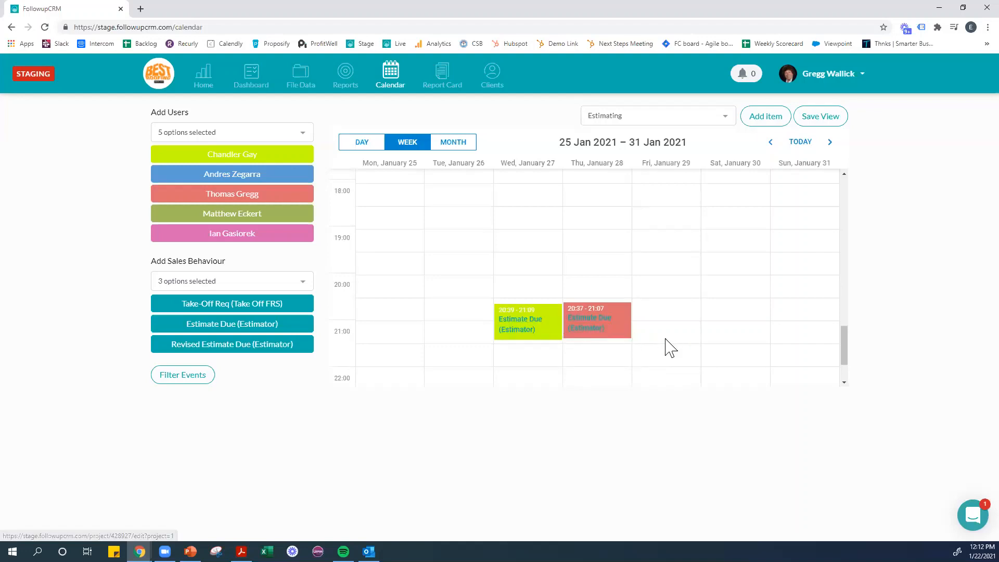
{"action": "left_click", "coordinate": [462, 148]}
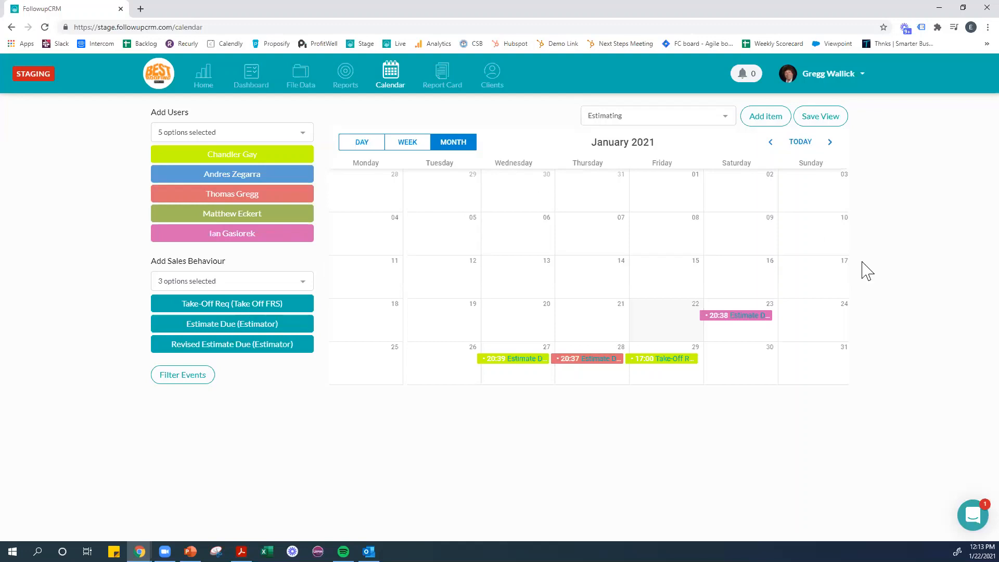
Step: Open a new calendar item and look at its file list and start date picker without choosing anything
{"action": "left_click", "coordinate": [770, 123]}
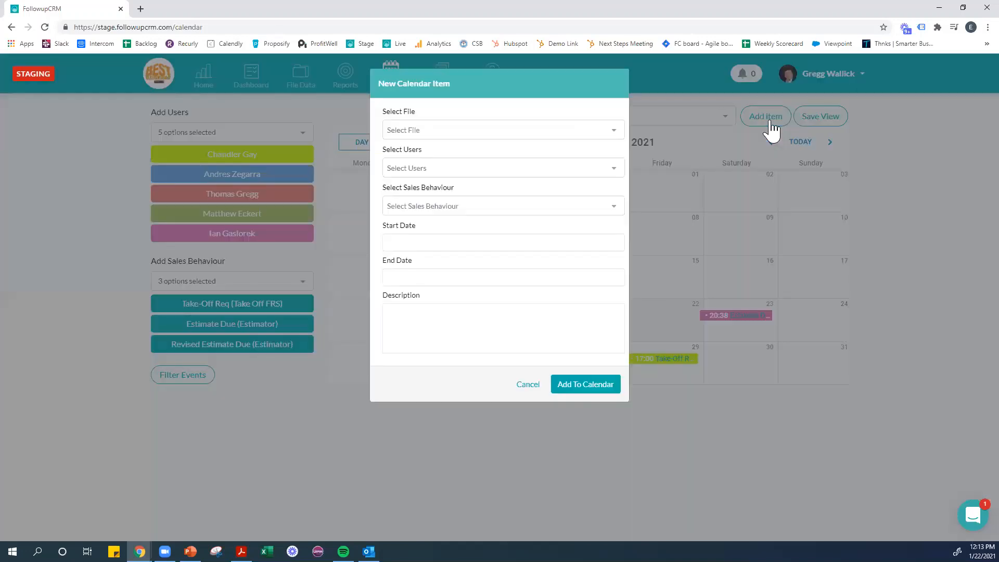
{"action": "left_click", "coordinate": [408, 130]}
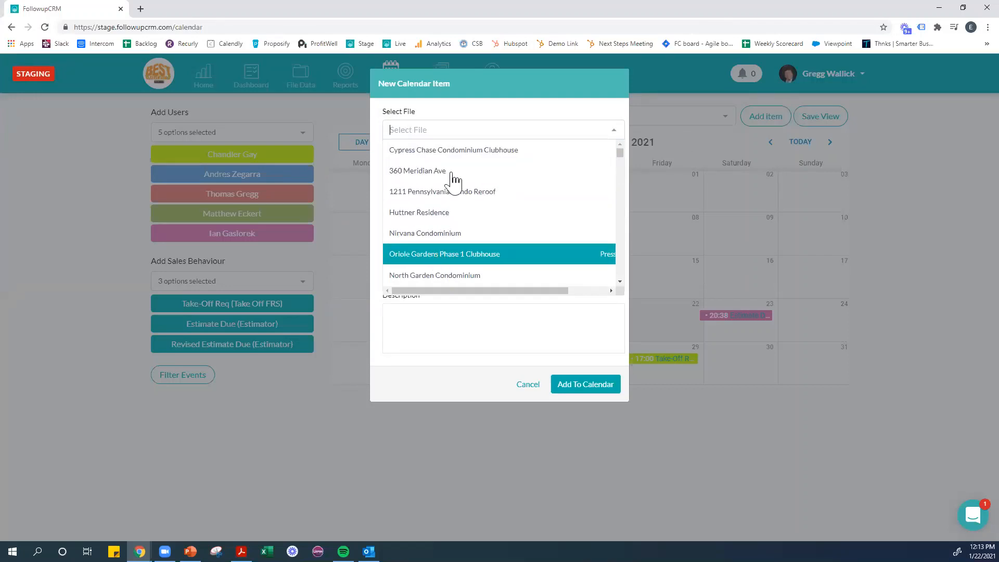
{"action": "left_click", "coordinate": [481, 115]}
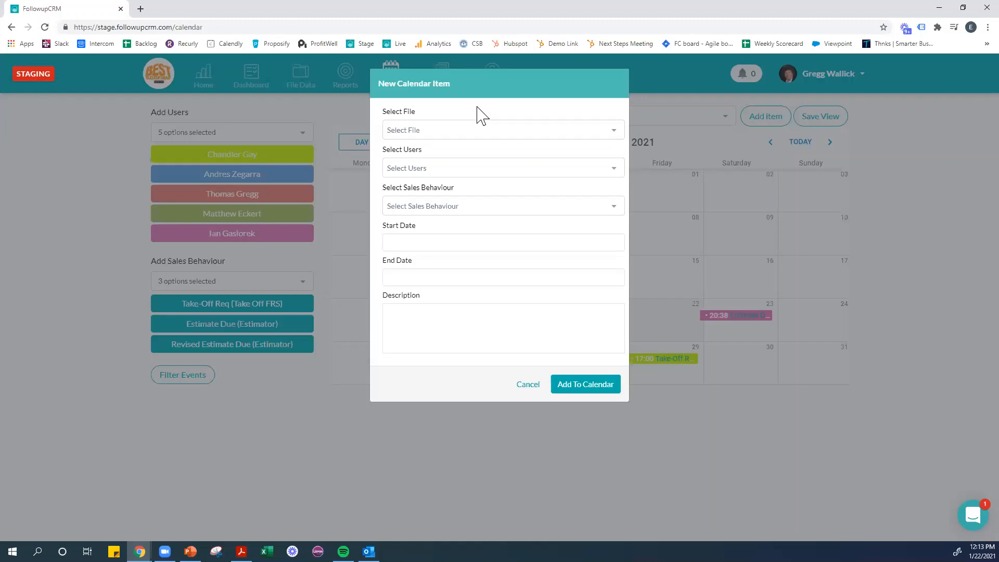
{"action": "left_click", "coordinate": [411, 244]}
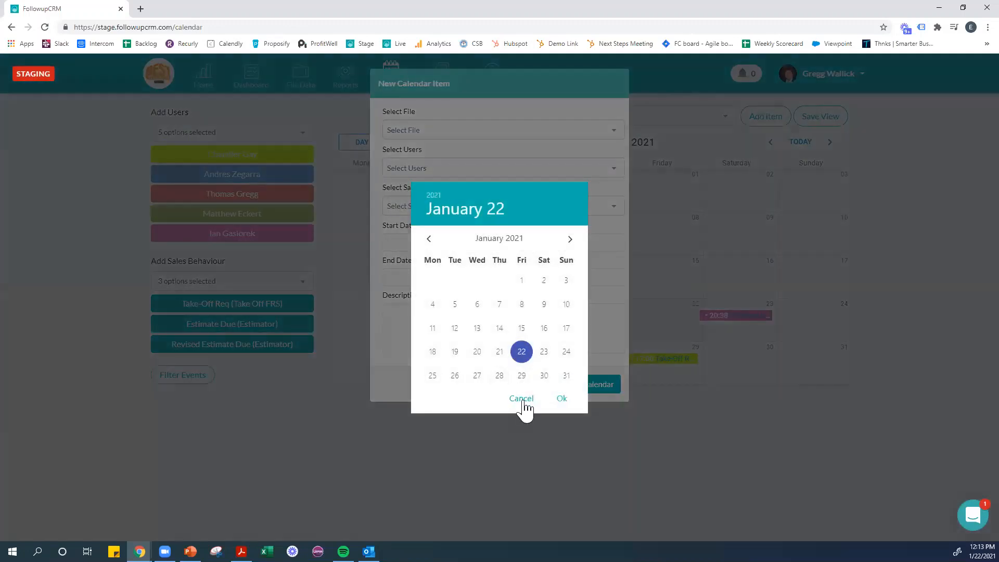
{"action": "left_click", "coordinate": [522, 399]}
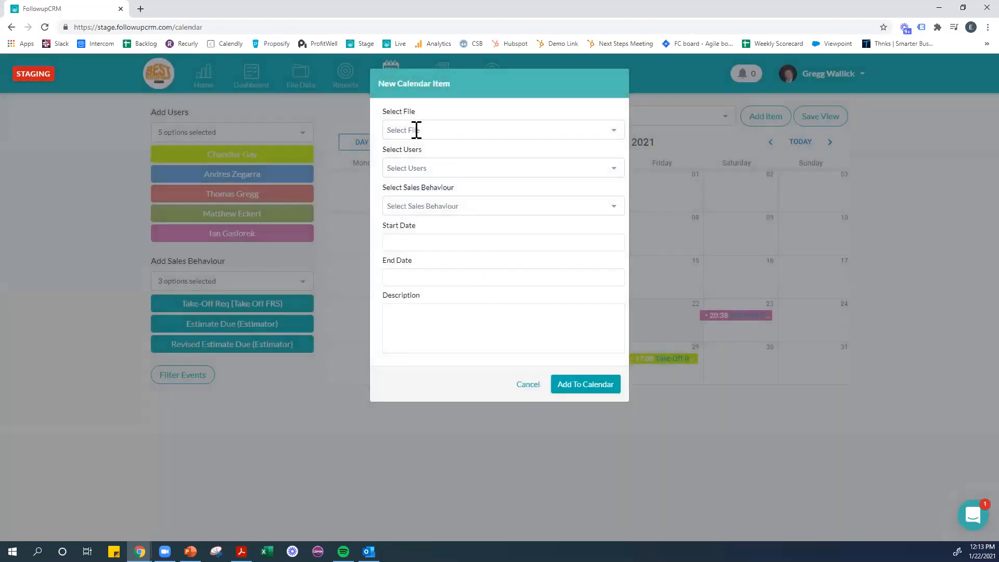
Step: Set the new item's file to North Garden Condominium, its user to the one offered, and its sales behaviour to Estimate Due (Estimator)
{"action": "left_click", "coordinate": [416, 130]}
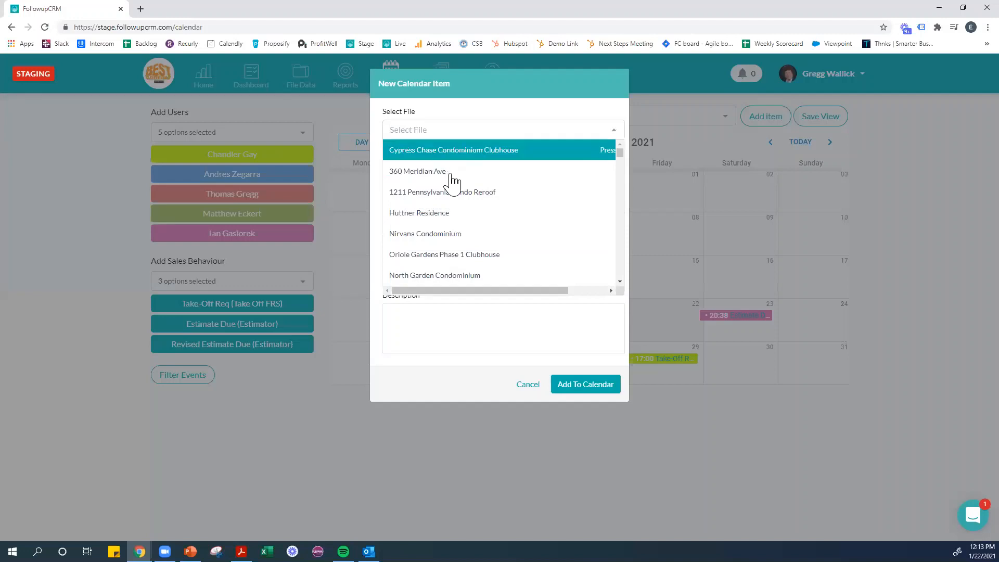
{"action": "scroll", "coordinate": [468, 276], "scroll_direction": "down", "scroll_amount": 2}
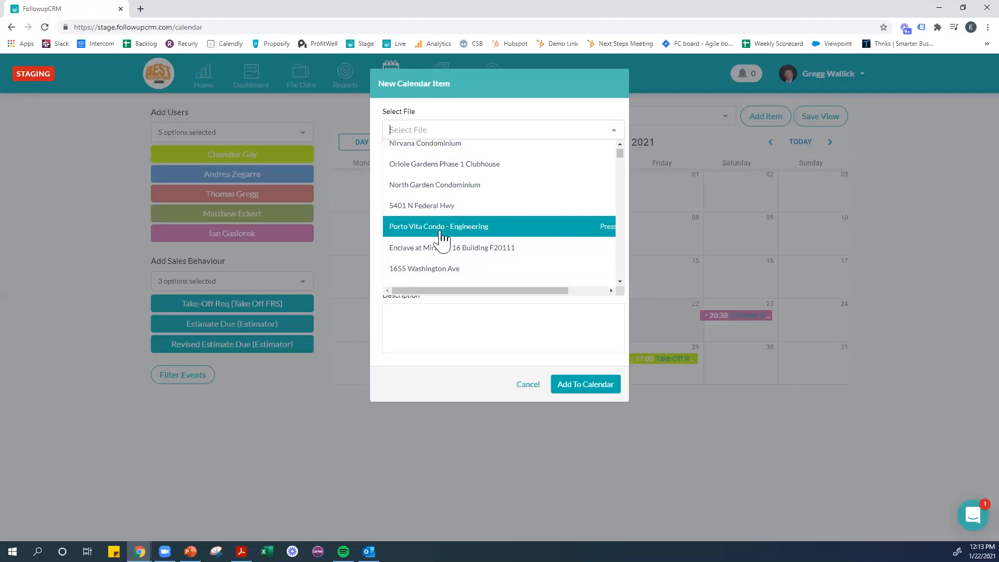
{"action": "left_click", "coordinate": [436, 188]}
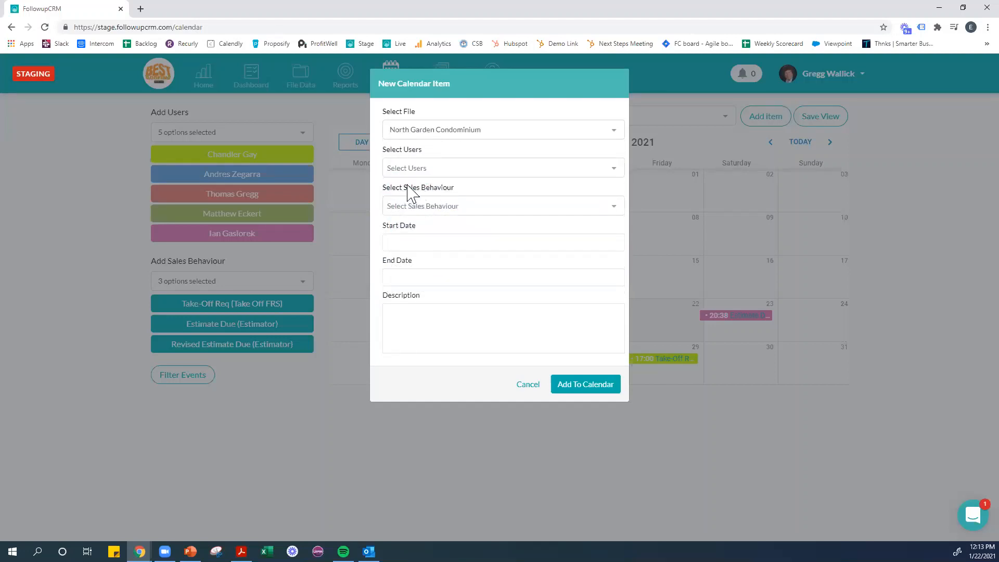
{"action": "left_click", "coordinate": [468, 170]}
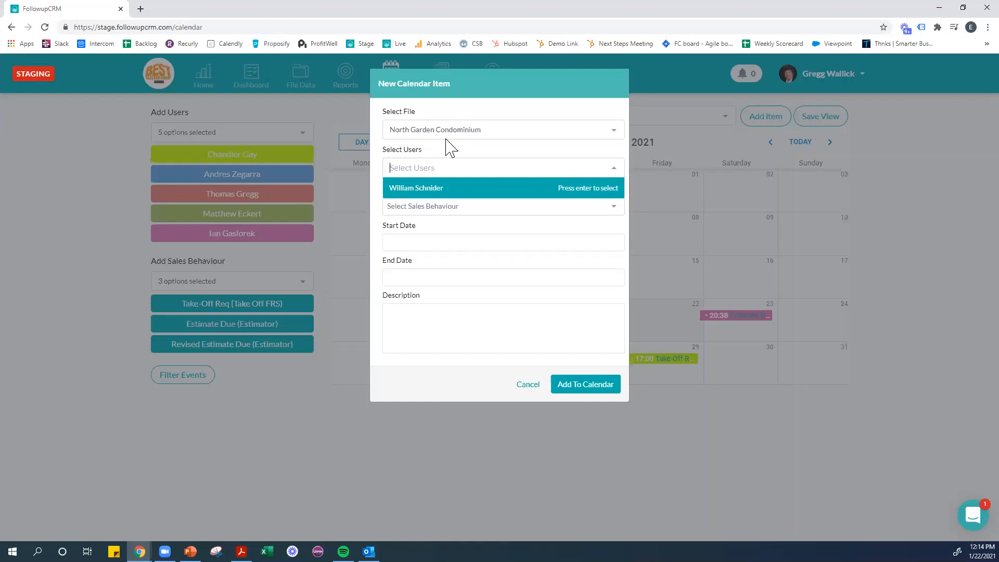
{"action": "left_click", "coordinate": [410, 194]}
{"action": "left_click", "coordinate": [434, 208]}
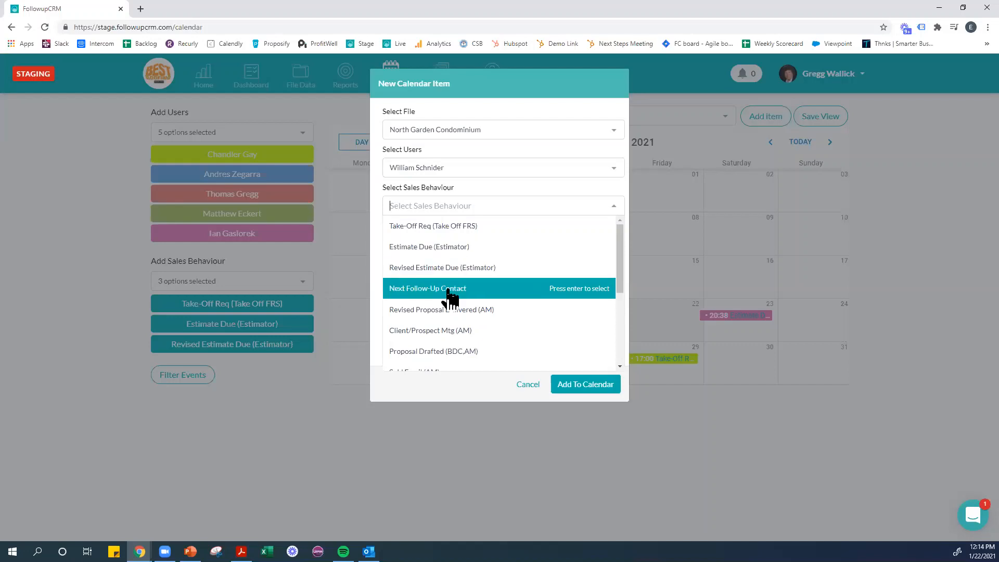
{"action": "left_click", "coordinate": [456, 259]}
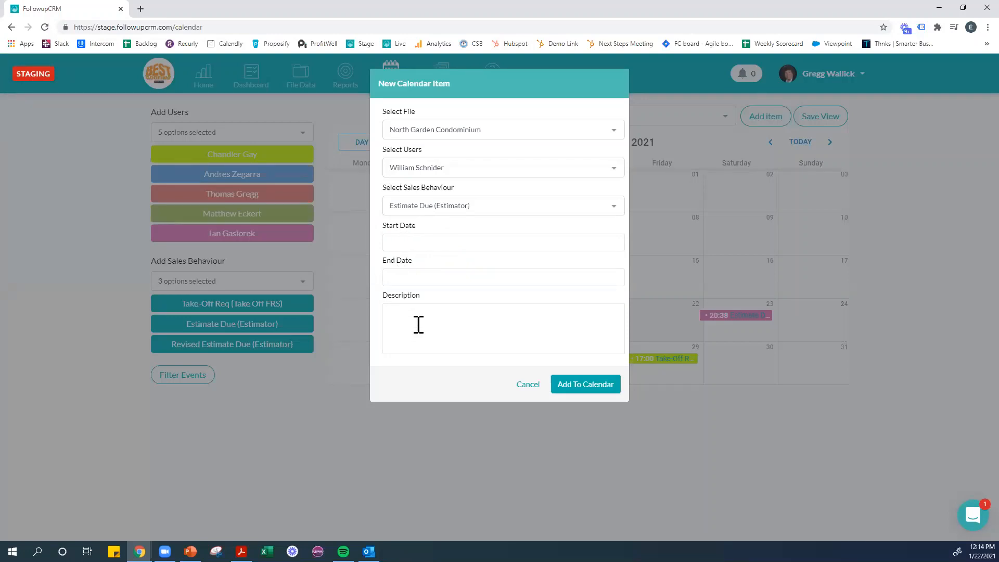
Step: Set the item's start to January 22, 2021, 12:13 PM and its end to January 23, 12:14 PM, and add it to the calendar
{"action": "left_click", "coordinate": [434, 273]}
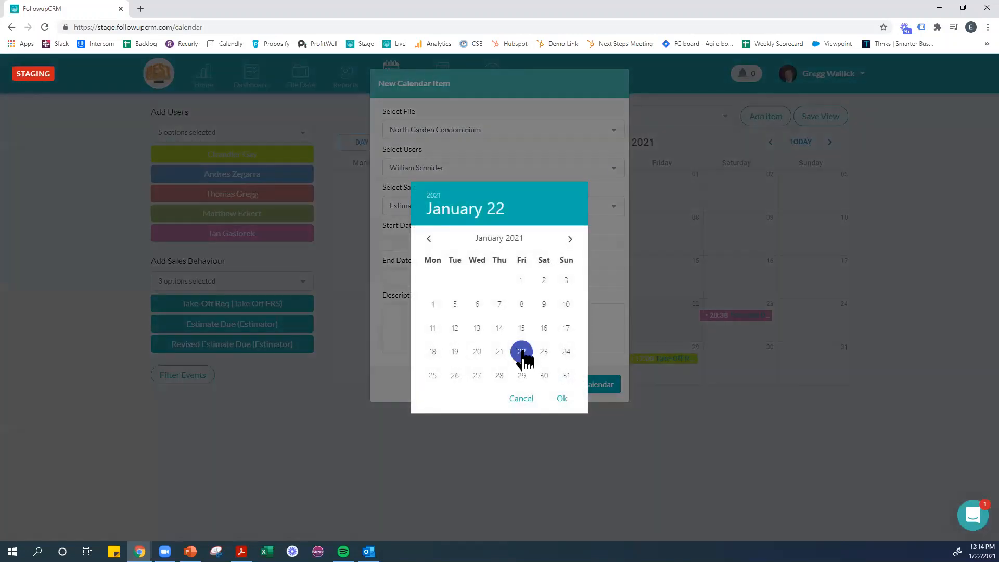
{"action": "left_click", "coordinate": [562, 398]}
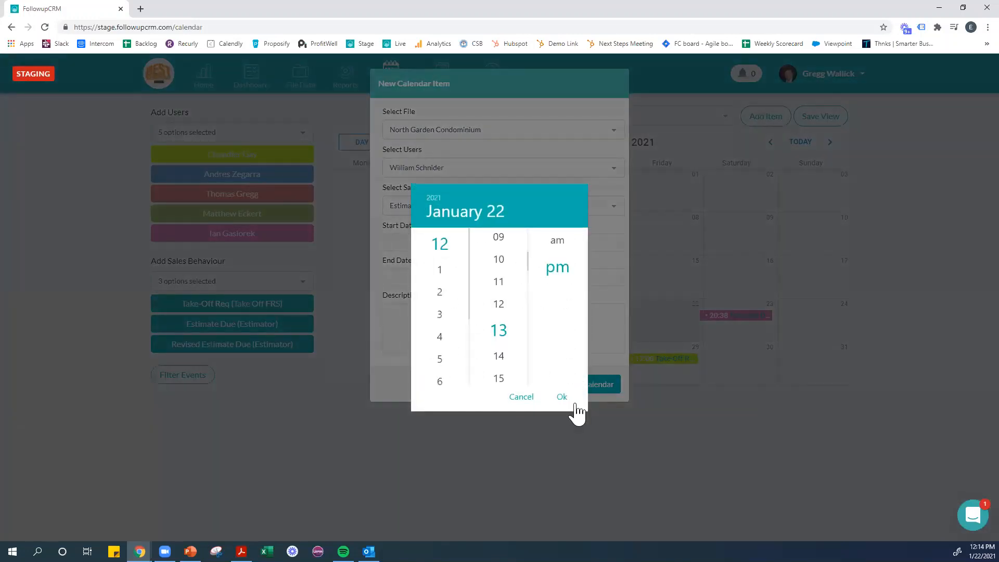
{"action": "left_click", "coordinate": [562, 398]}
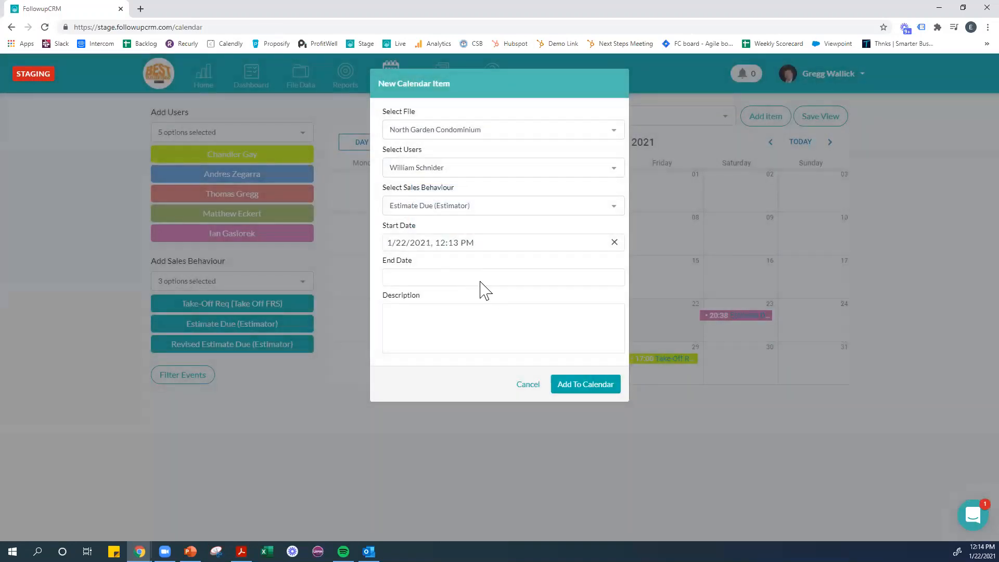
{"action": "left_click", "coordinate": [482, 281]}
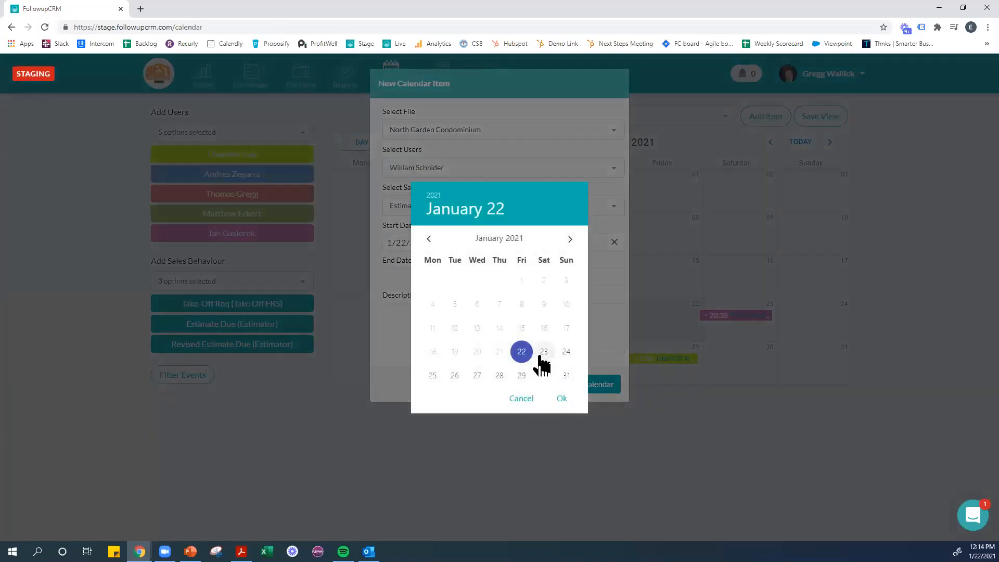
{"action": "left_click", "coordinate": [542, 358]}
{"action": "left_click", "coordinate": [562, 399]}
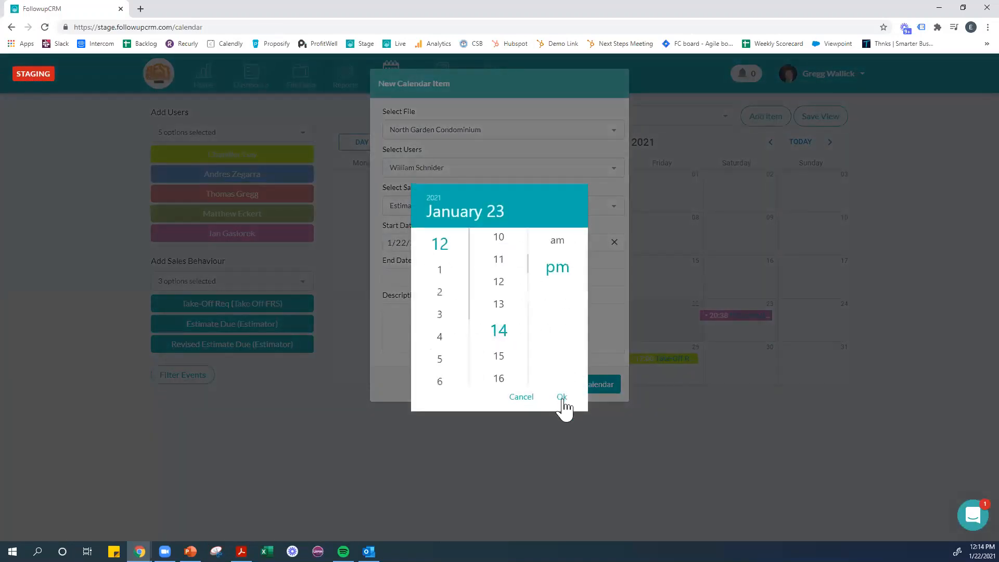
{"action": "left_click", "coordinate": [563, 398]}
{"action": "left_click", "coordinate": [566, 391]}
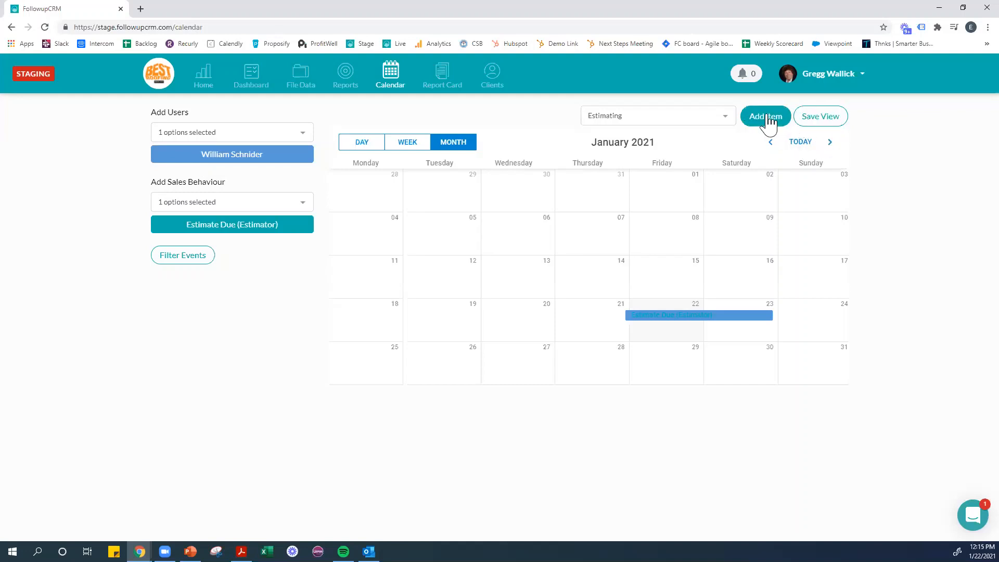
Step: Look at the list of saved calendar views, and open the project behind the January 22–23 Estimate Due (Estimator) event
{"action": "left_click", "coordinate": [729, 115]}
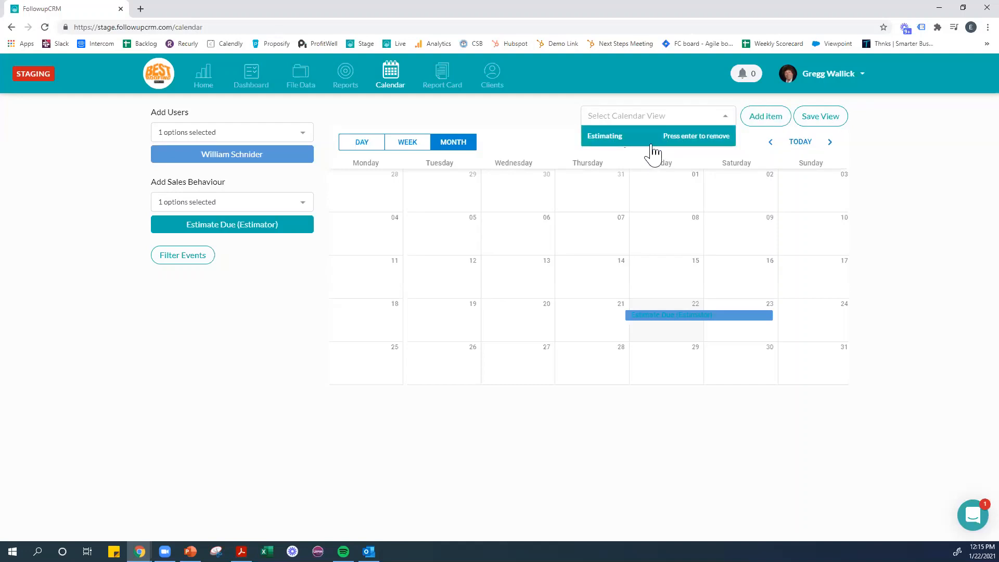
{"action": "left_click", "coordinate": [527, 478]}
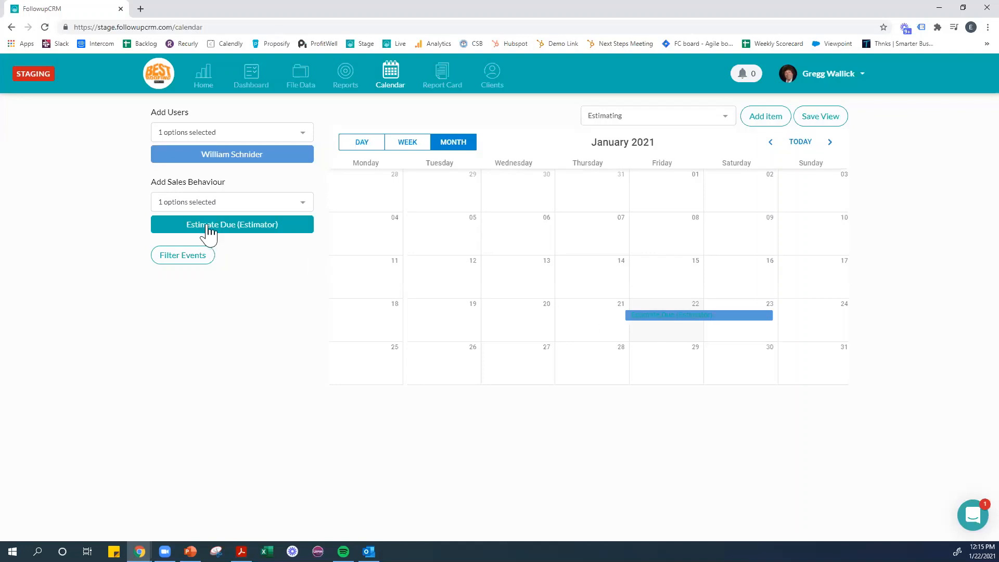
{"action": "left_click", "coordinate": [663, 316]}
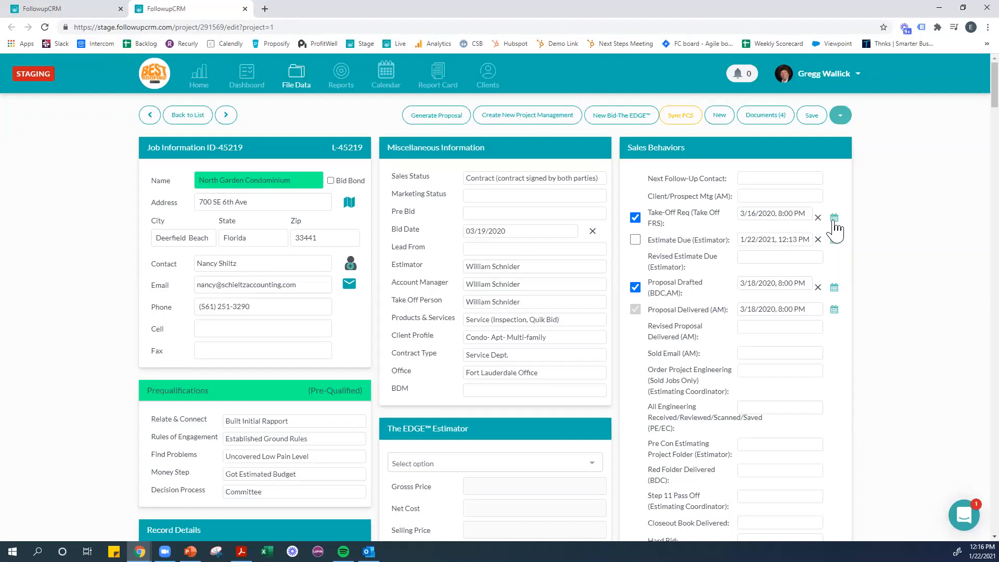
Step: In the calendar, load the saved Estimating view and add Next Follow-Up Contact to its selected sales behaviours
{"action": "left_click", "coordinate": [394, 89]}
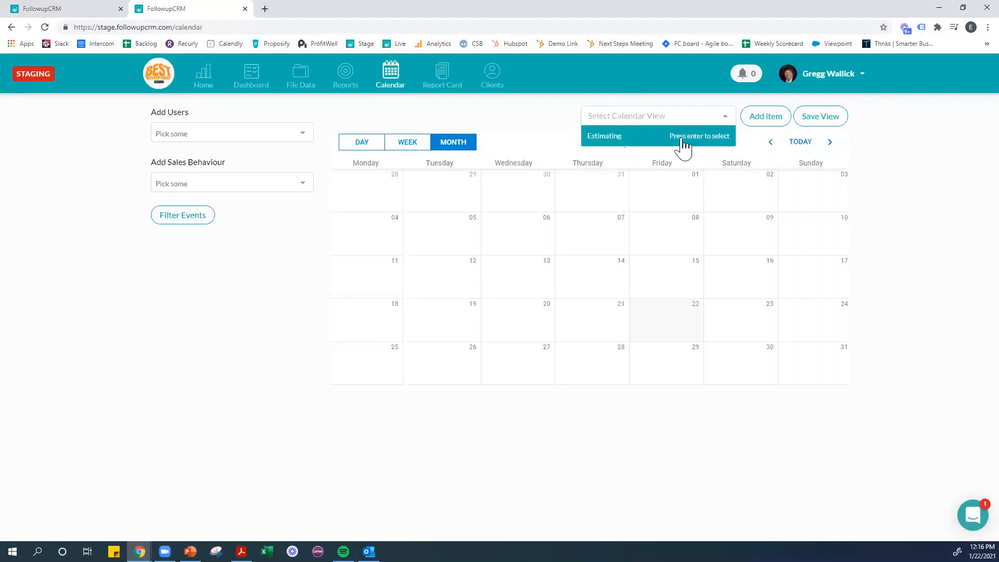
{"action": "left_click", "coordinate": [679, 140]}
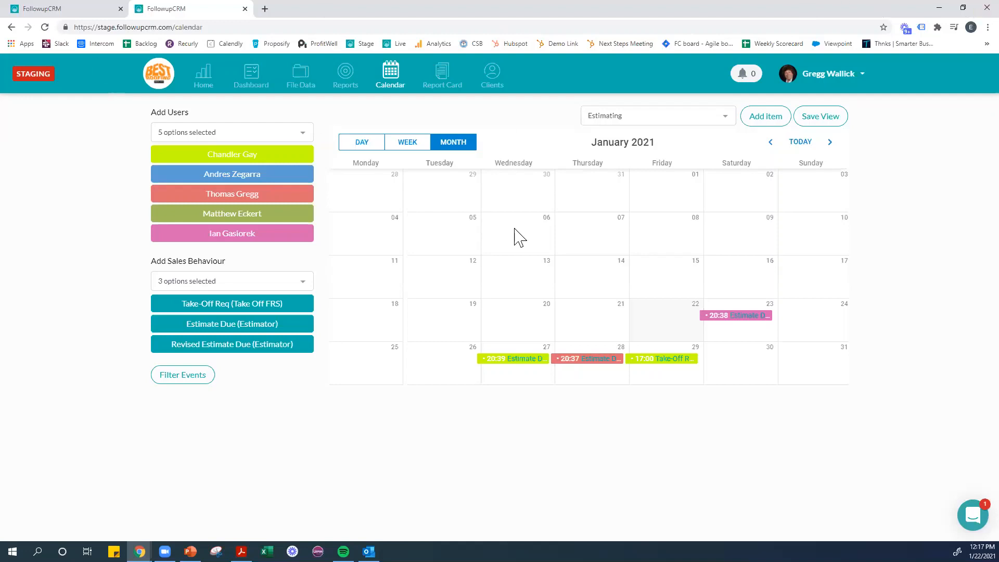
{"action": "left_click", "coordinate": [309, 286]}
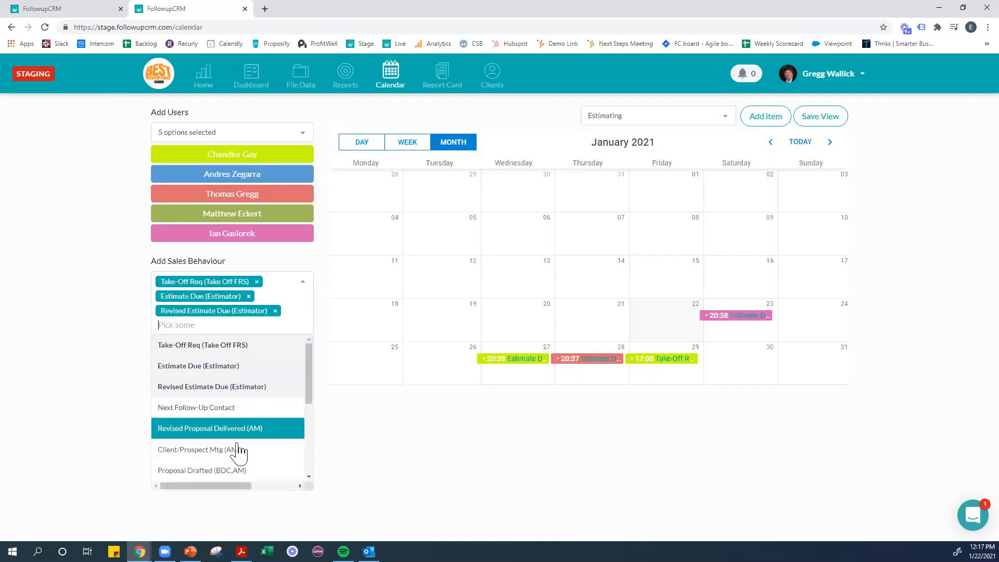
{"action": "scroll", "coordinate": [224, 385], "scroll_direction": "down", "scroll_amount": 3}
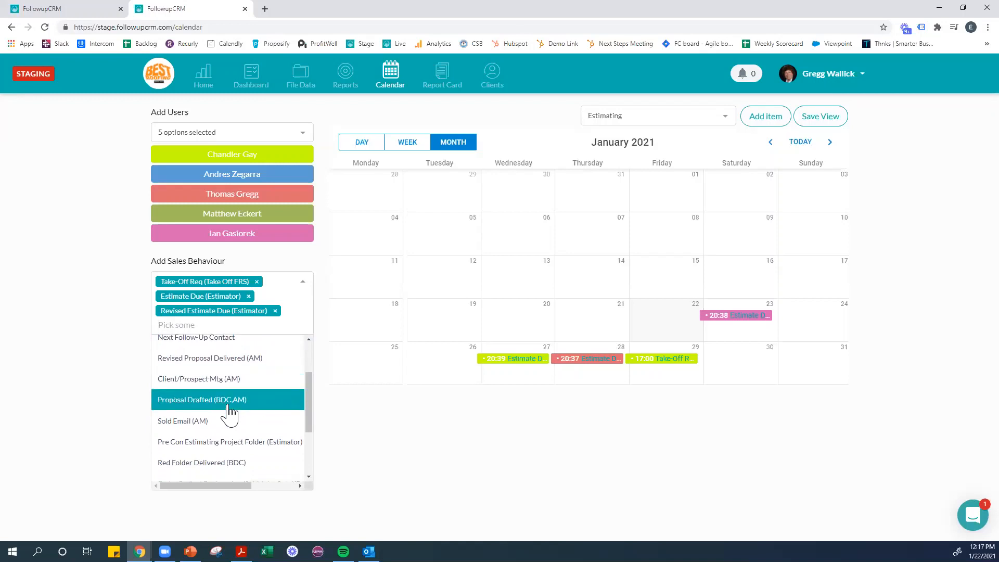
{"action": "scroll", "coordinate": [229, 414], "scroll_direction": "down", "scroll_amount": 2}
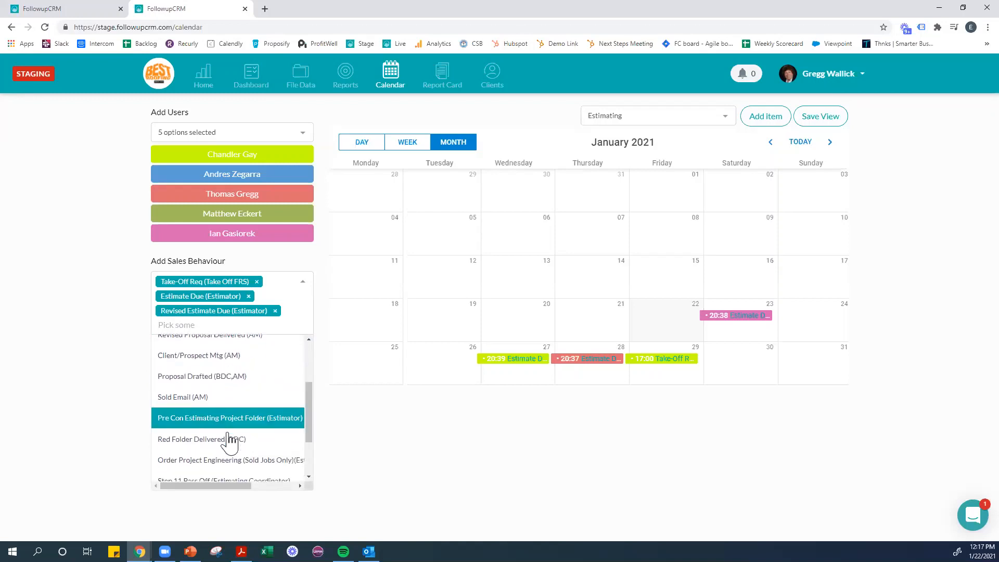
{"action": "scroll", "coordinate": [222, 416], "scroll_direction": "up", "scroll_amount": 5}
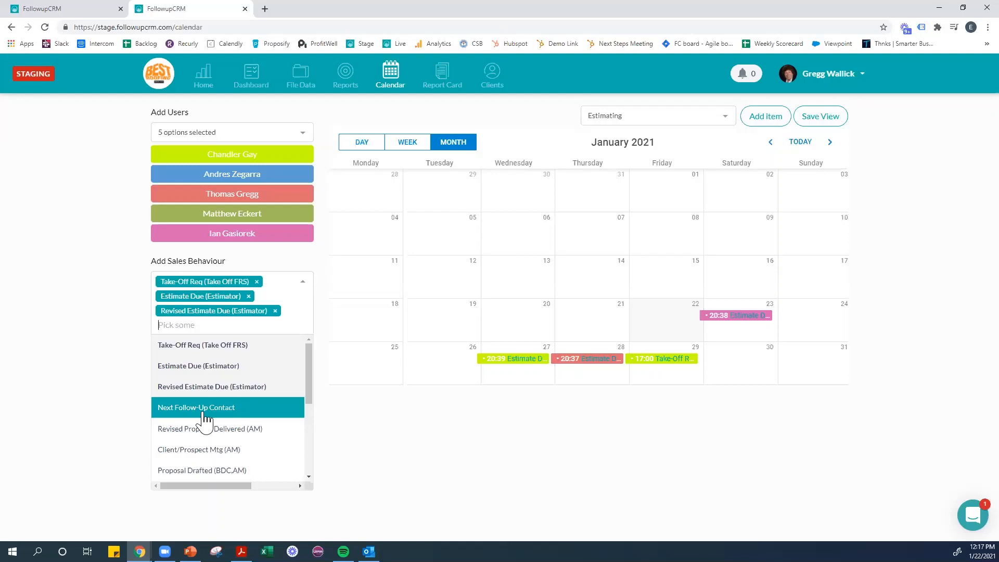
{"action": "left_click", "coordinate": [204, 414]}
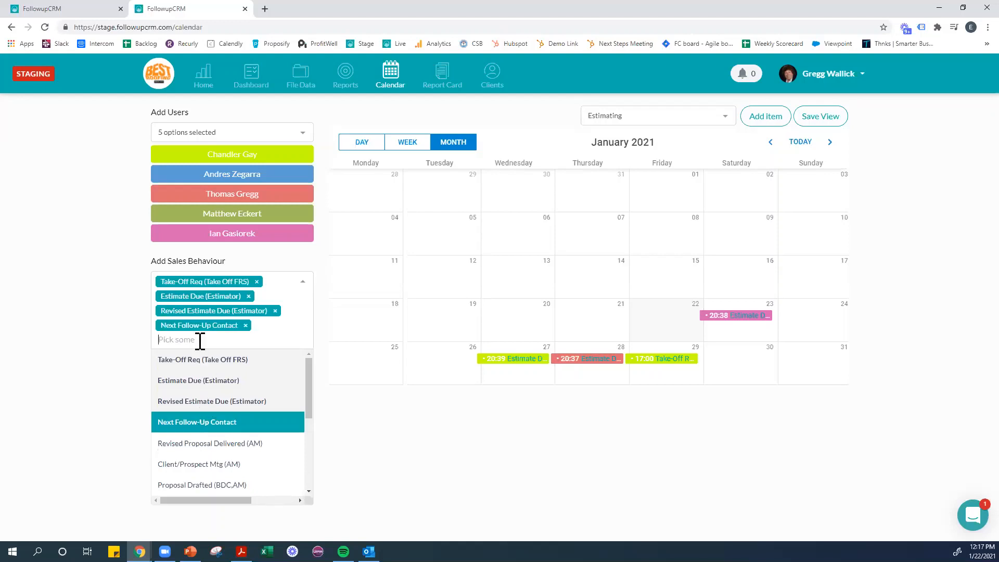
{"action": "left_click", "coordinate": [389, 415]}
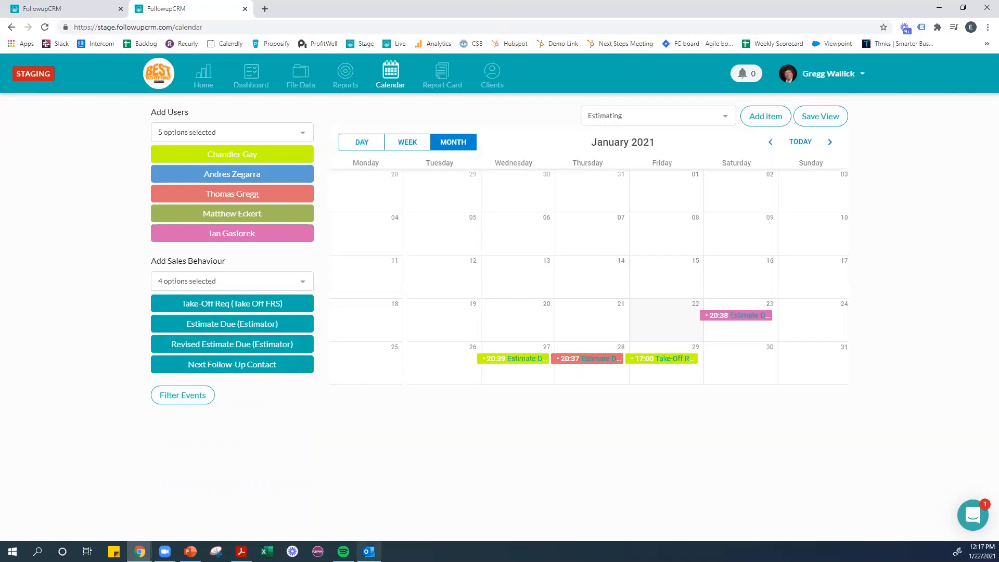
Step: Open the project behind the January 23 Estimate Due event and save a general project comment reading "link"
{"action": "mouse_move", "coordinate": [369, 551]}
{"action": "left_click", "coordinate": [735, 324]}
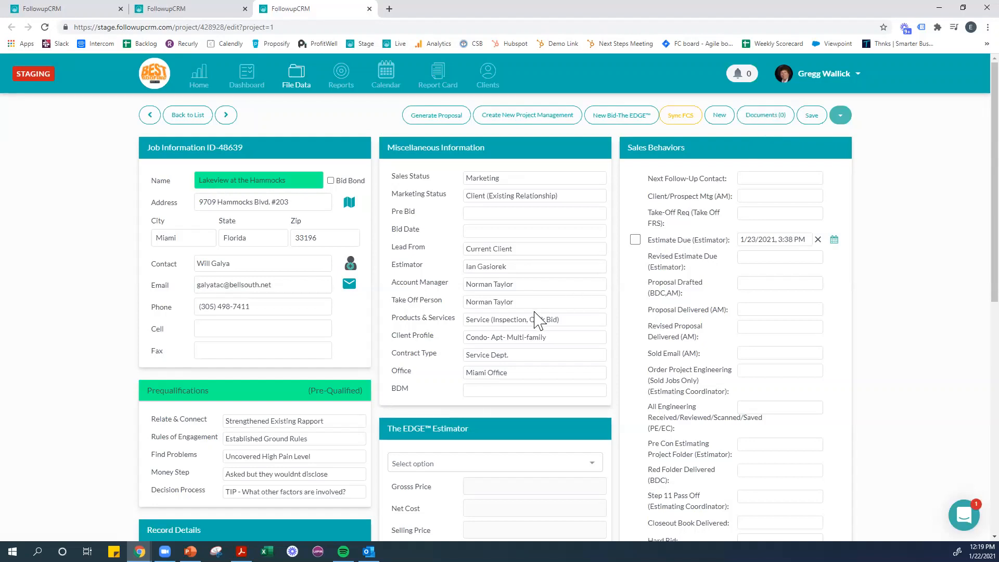
{"action": "scroll", "coordinate": [542, 411], "scroll_direction": "down", "scroll_amount": 10}
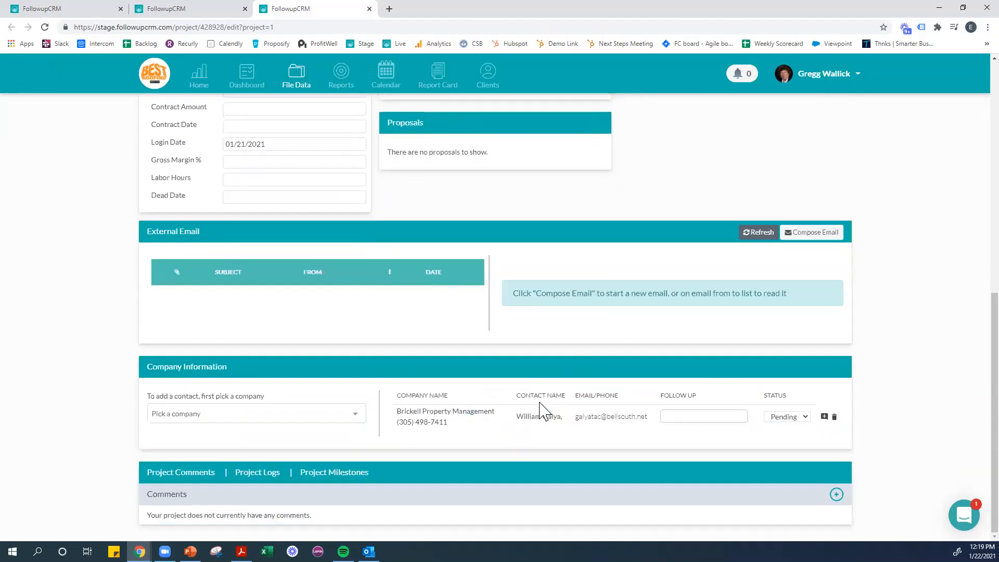
{"action": "left_click", "coordinate": [836, 494]}
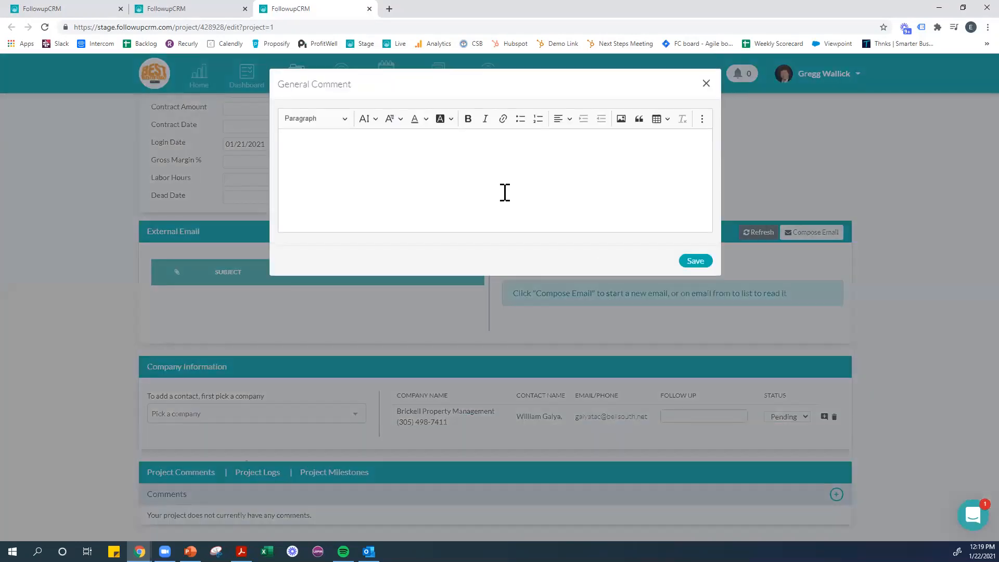
{"action": "left_click", "coordinate": [475, 176]}
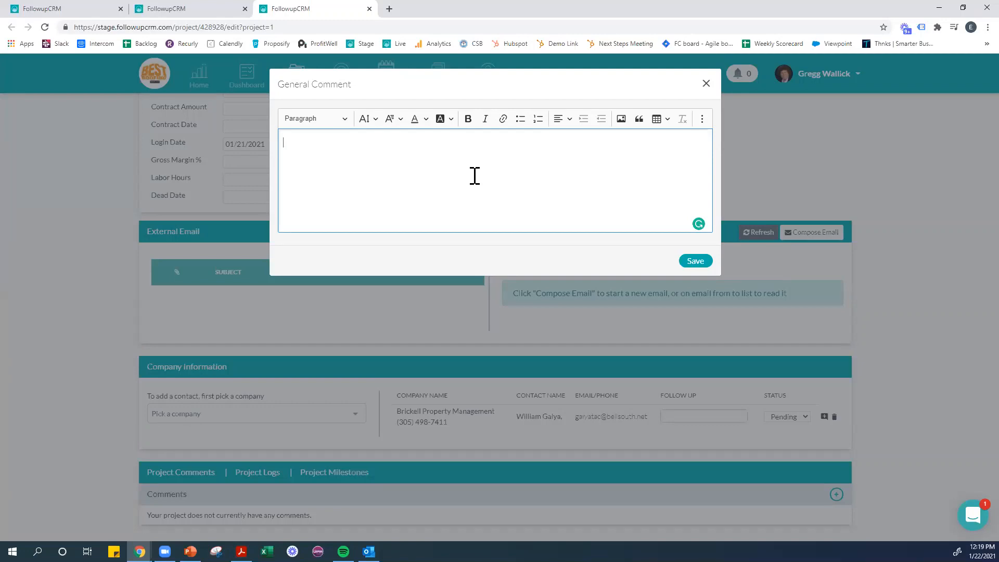
{"action": "type", "text": "link"}
{"action": "left_click", "coordinate": [694, 261]}
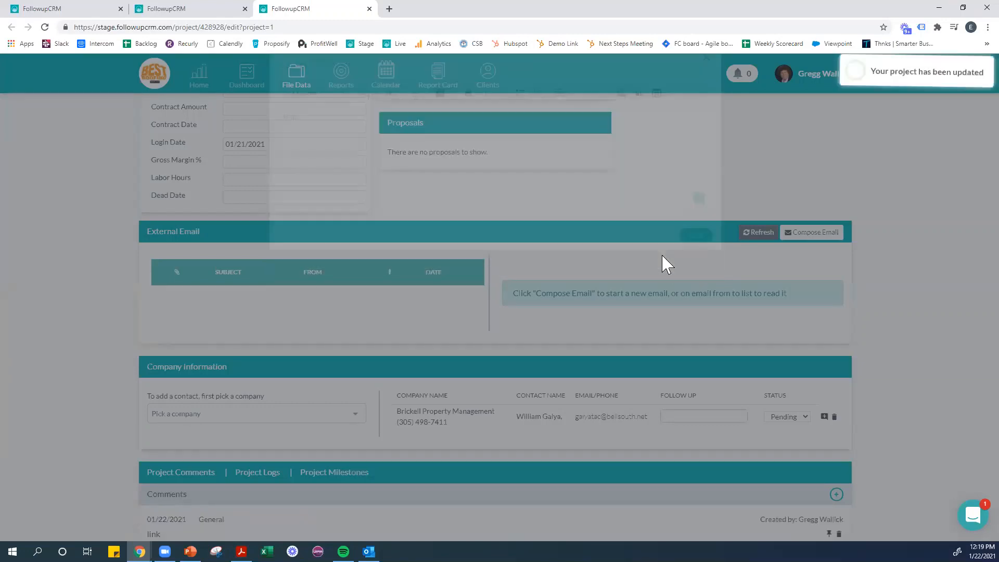
Step: Pin the "link" comment in the project's comments and confirm the pinning
{"action": "scroll", "coordinate": [187, 528], "scroll_direction": "down", "scroll_amount": 1}
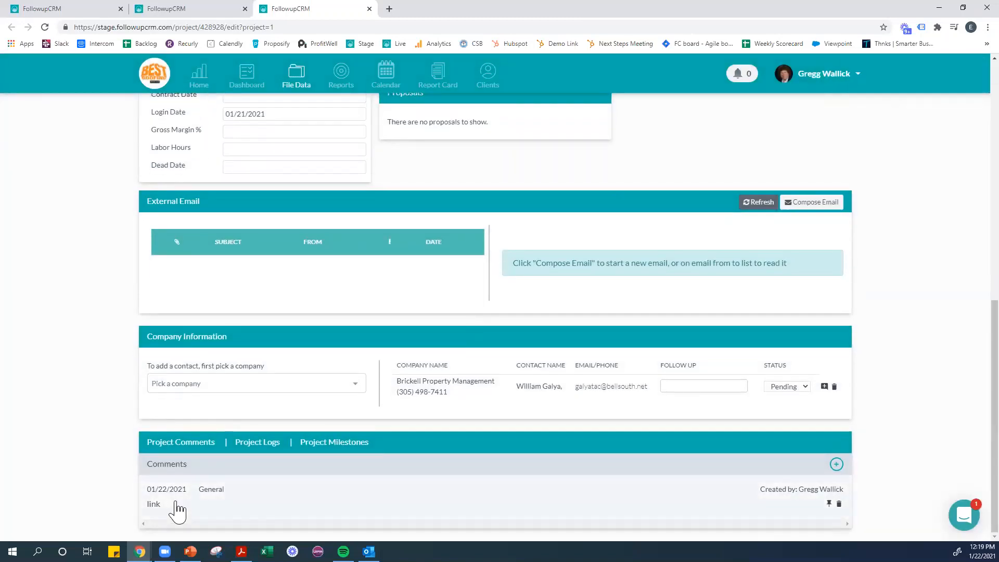
{"action": "left_click", "coordinate": [829, 504]}
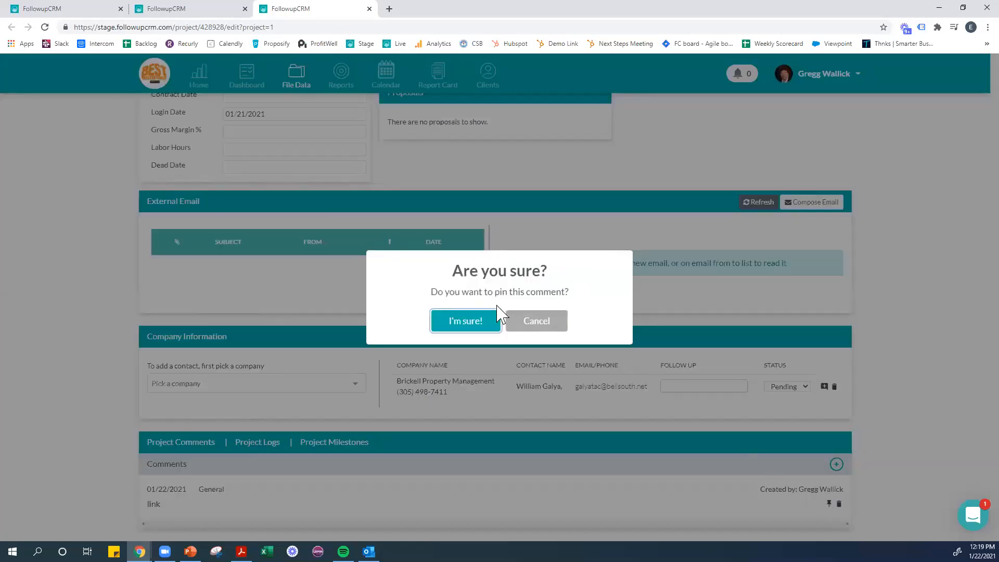
{"action": "left_click", "coordinate": [459, 324]}
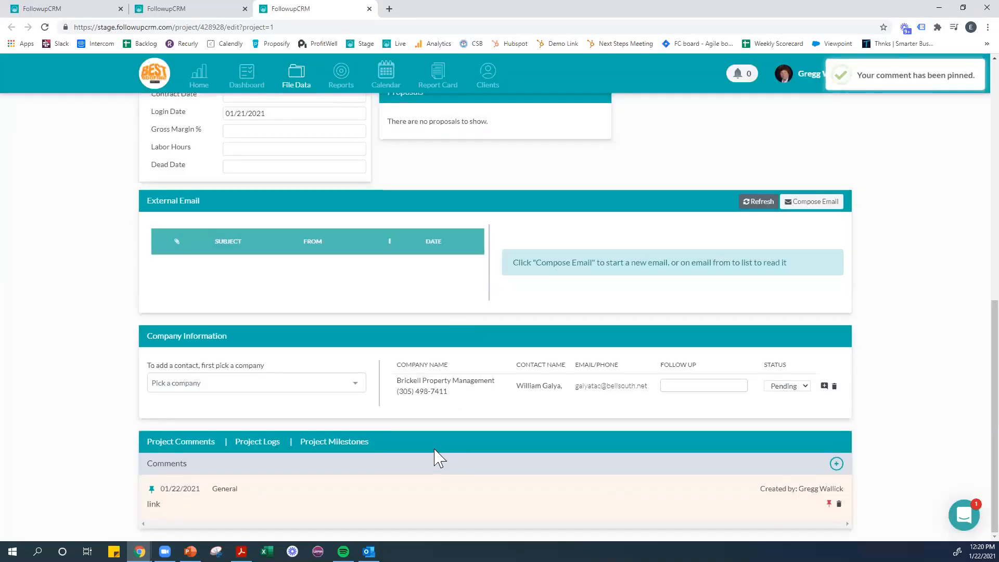